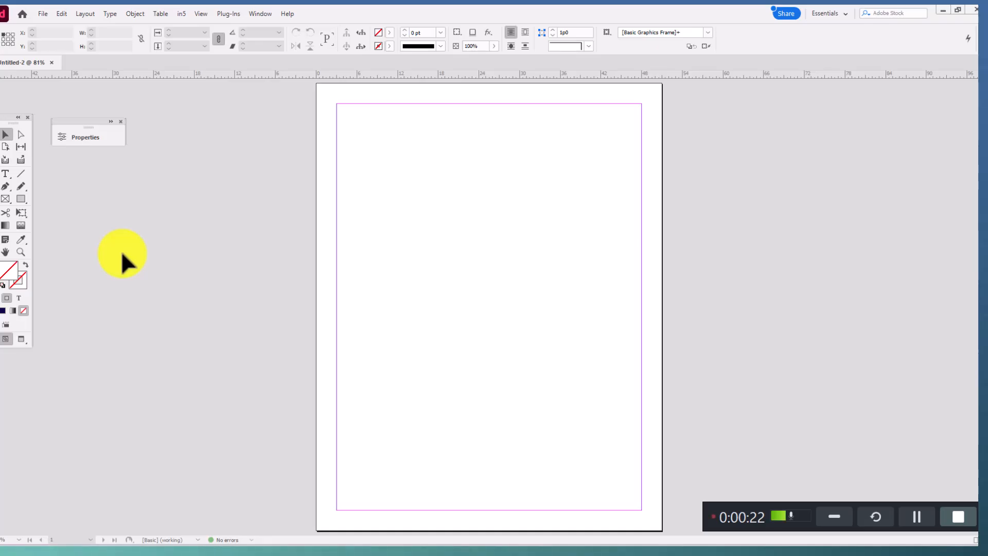
Draw a text frame about 35p10 wide by 28p2 high from the page's upper-left margin corner and select it as an object
{"action": "left_click", "coordinate": [5, 175]}
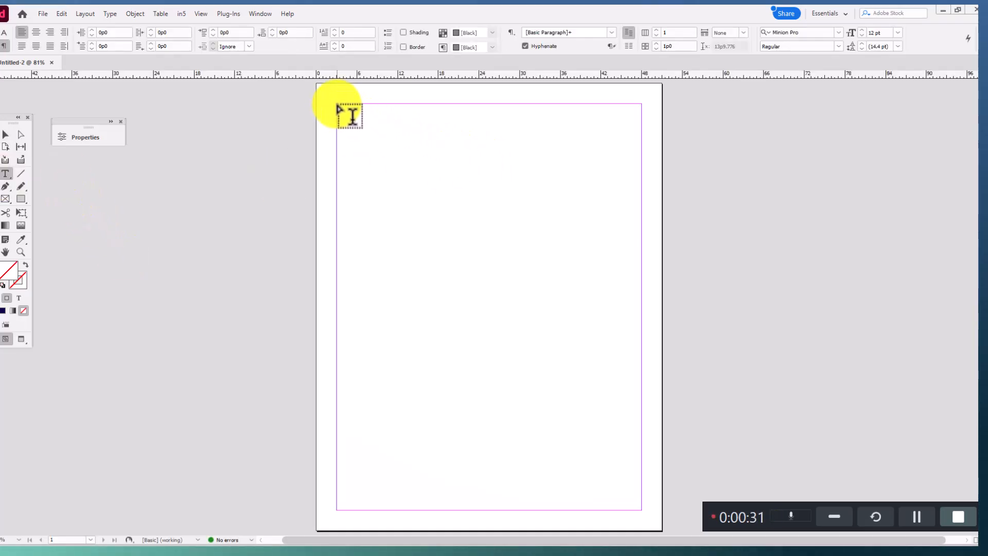
{"action": "left_click_drag", "start_coordinate": [337, 105], "coordinate": [579, 294]}
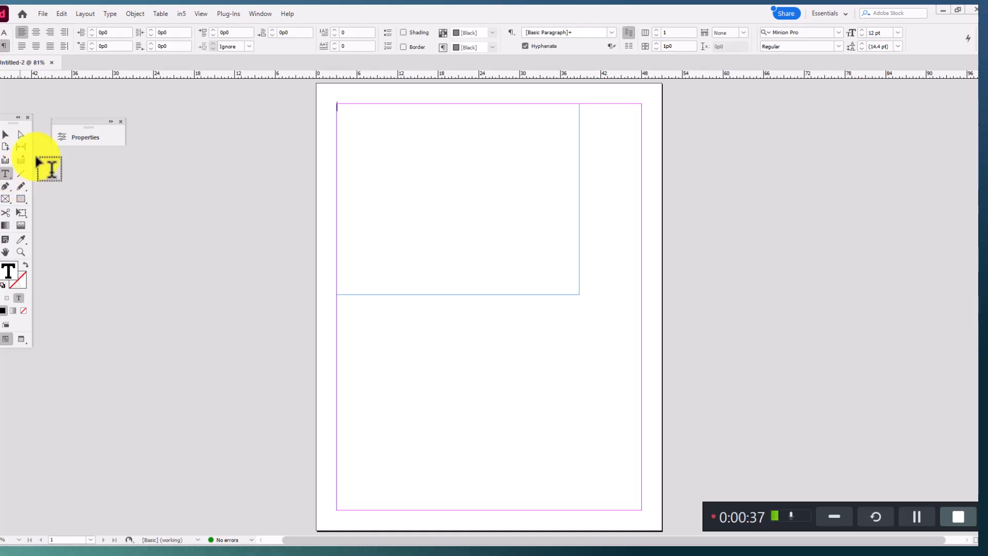
{"action": "left_click", "coordinate": [7, 135]}
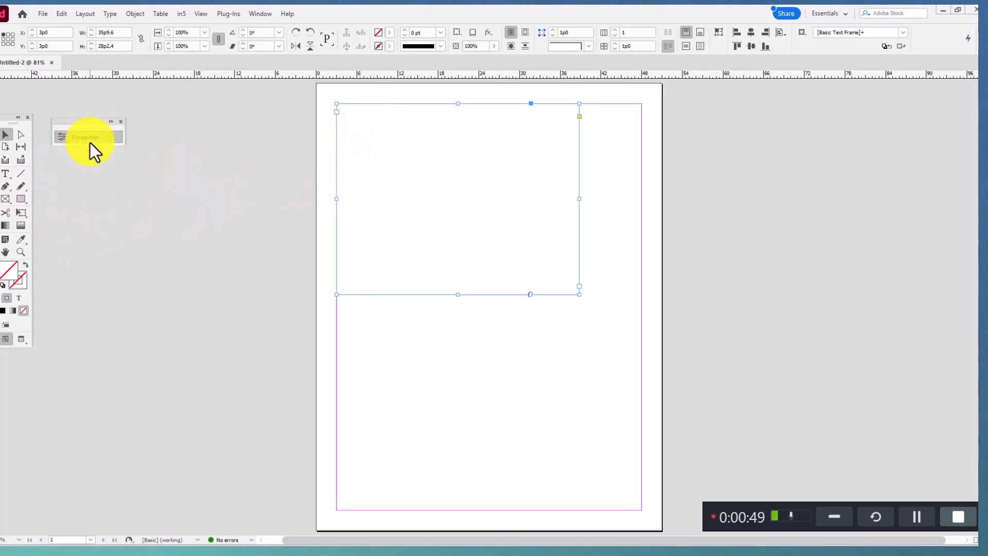
Show the text frame's properties, try the Bevel corner shape and settle on Inset corners
{"action": "left_click", "coordinate": [90, 143]}
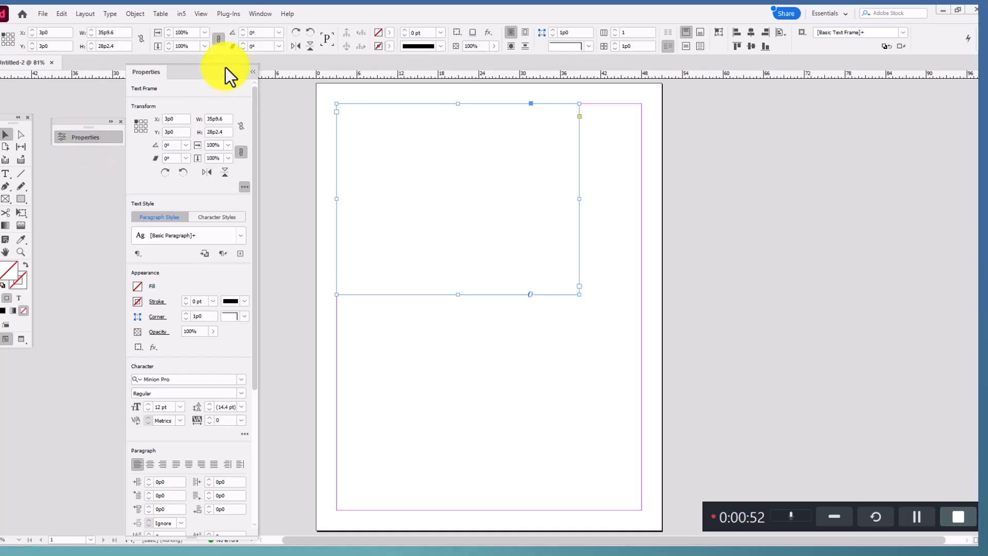
{"action": "left_click_drag", "start_coordinate": [225, 67], "coordinate": [175, 70]}
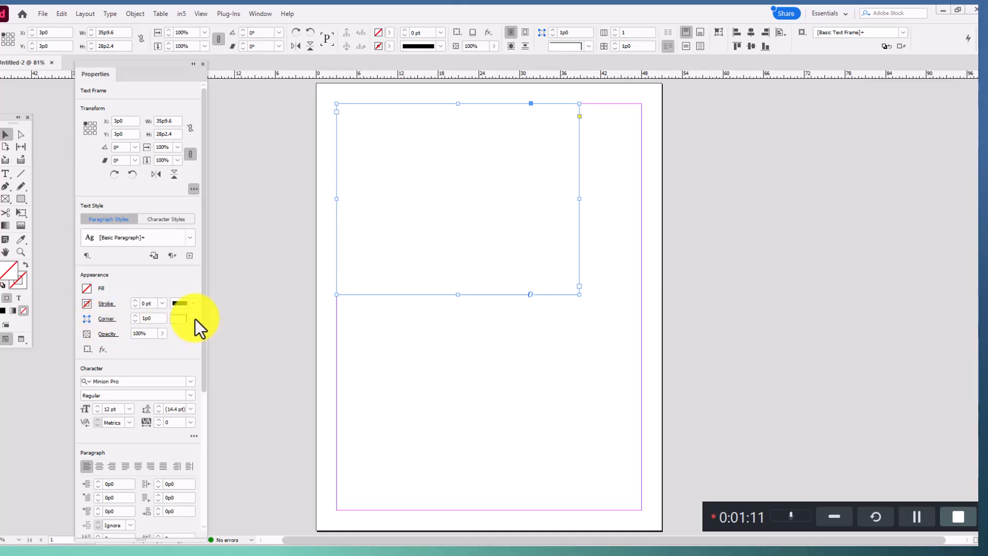
{"action": "left_click", "coordinate": [195, 319]}
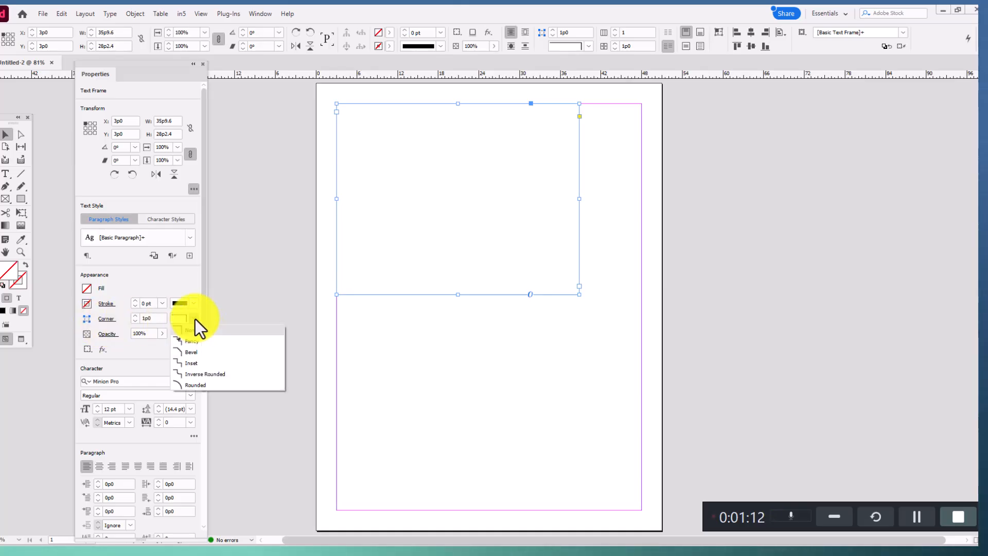
{"action": "left_click", "coordinate": [199, 351]}
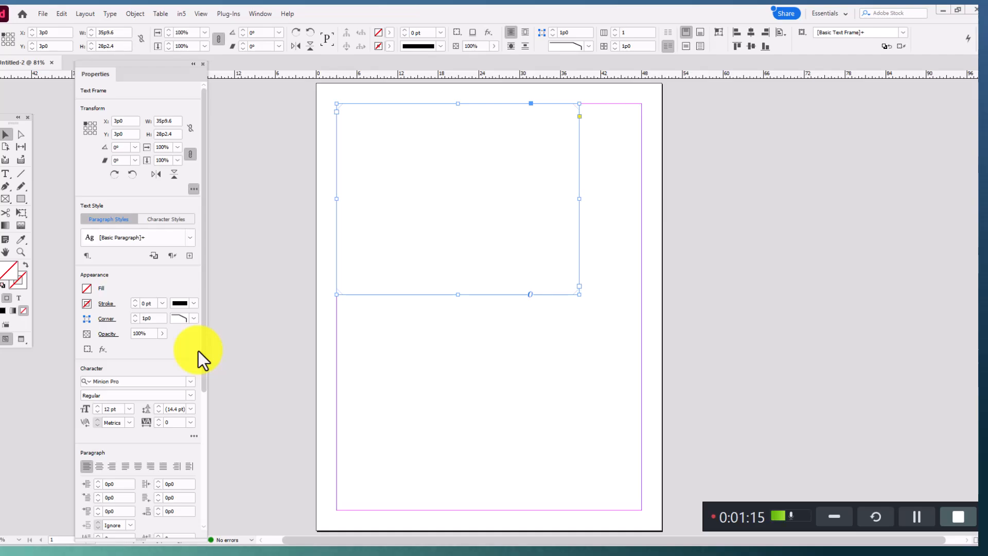
{"action": "left_click", "coordinate": [193, 319]}
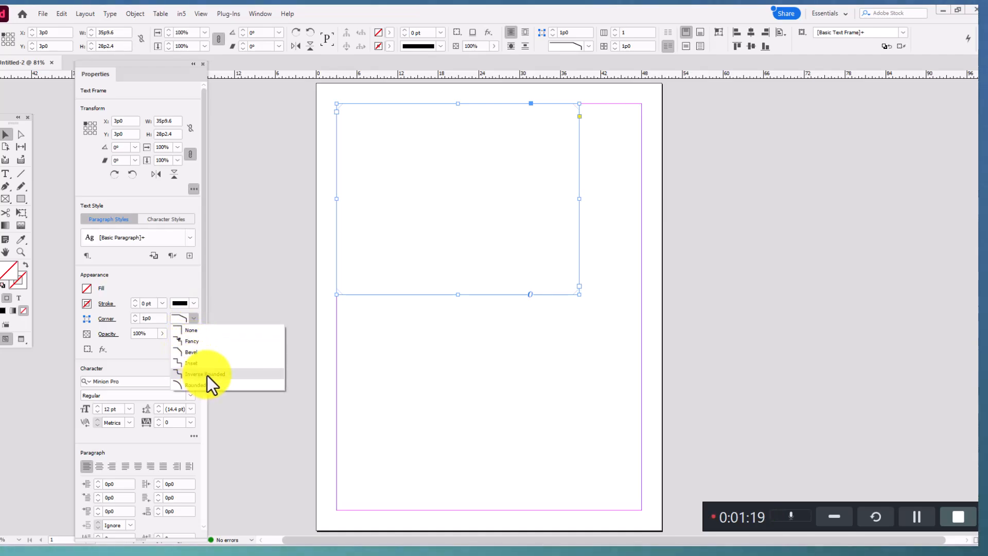
{"action": "left_click", "coordinate": [206, 363]}
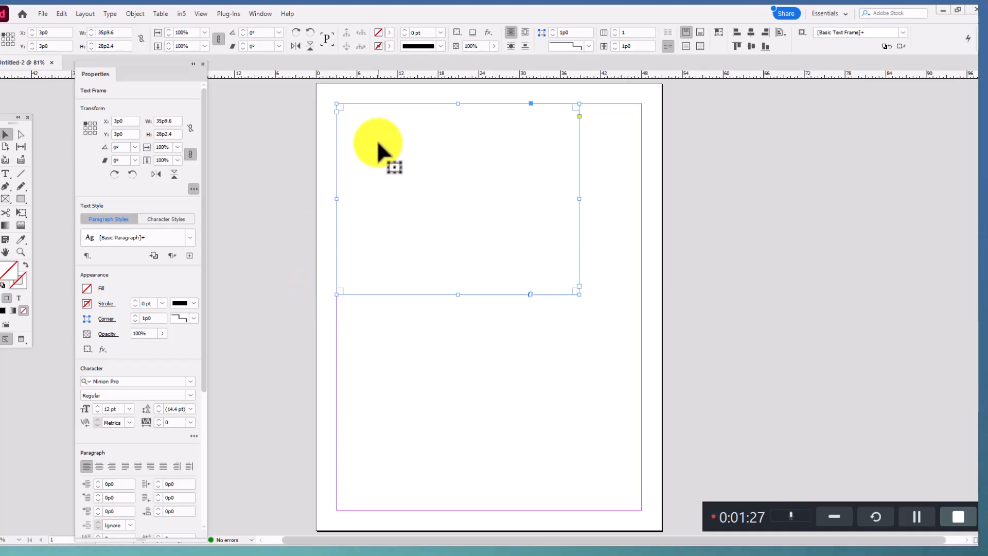
Open the text frame's fill swatches and filter the list by color groups and by color swatches
{"action": "left_click", "coordinate": [90, 289]}
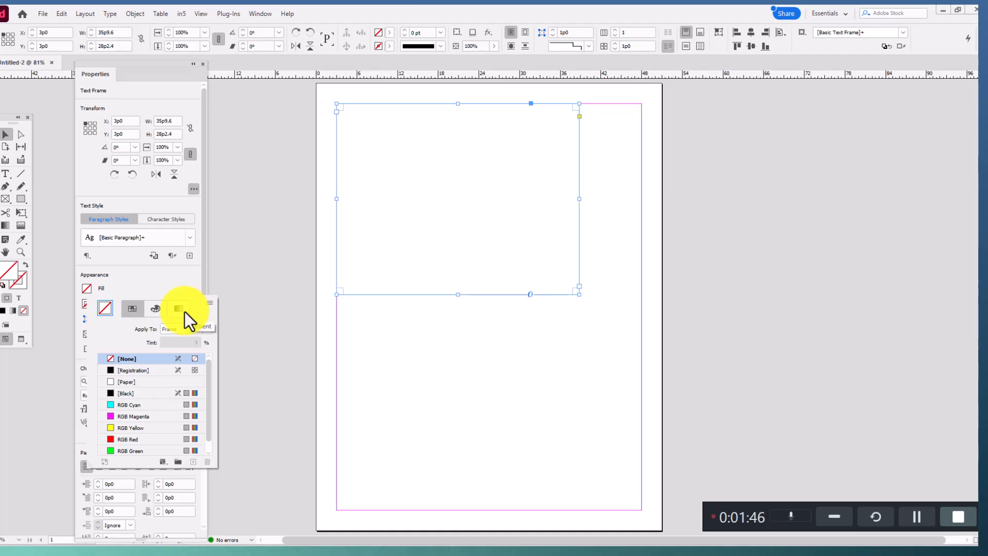
{"action": "left_click", "coordinate": [162, 463]}
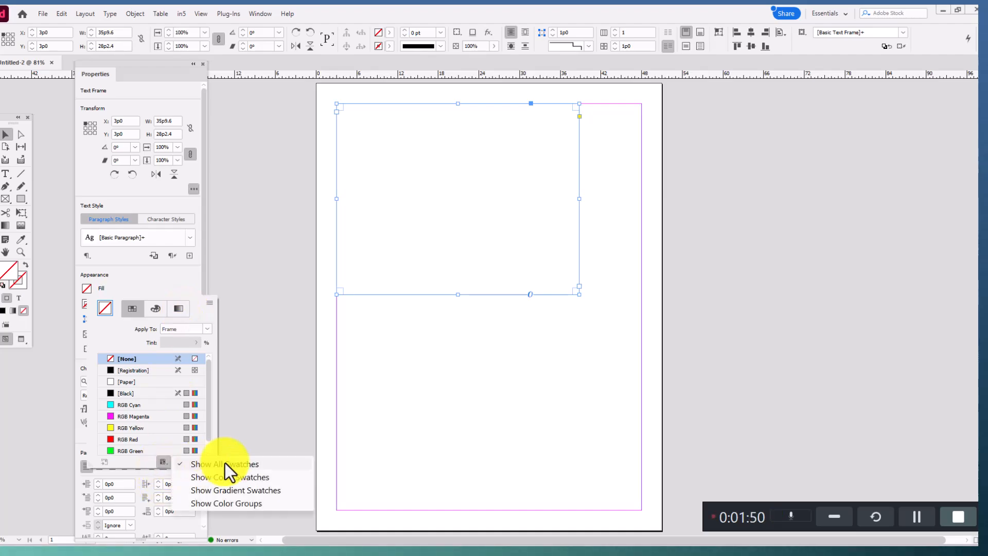
{"action": "left_click", "coordinate": [242, 505]}
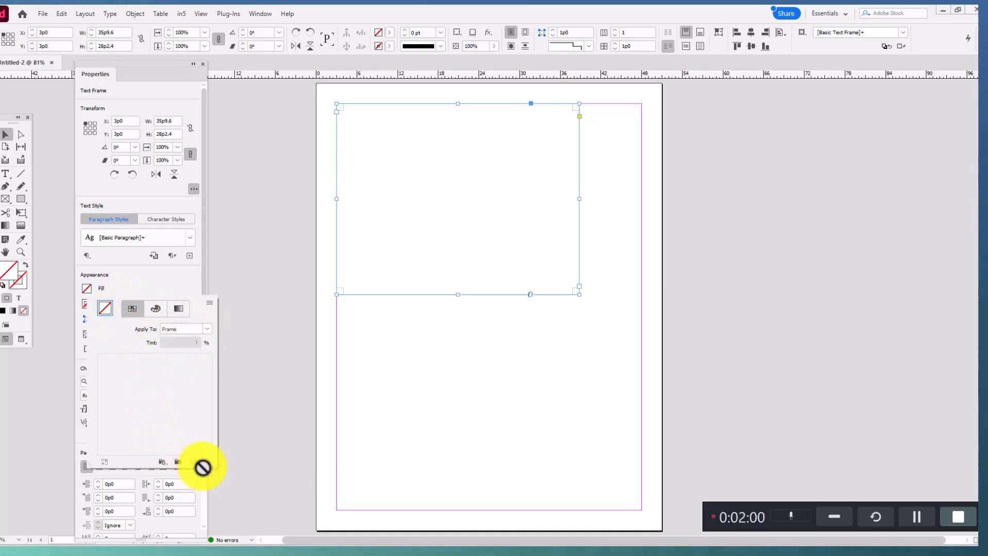
{"action": "left_click", "coordinate": [161, 463]}
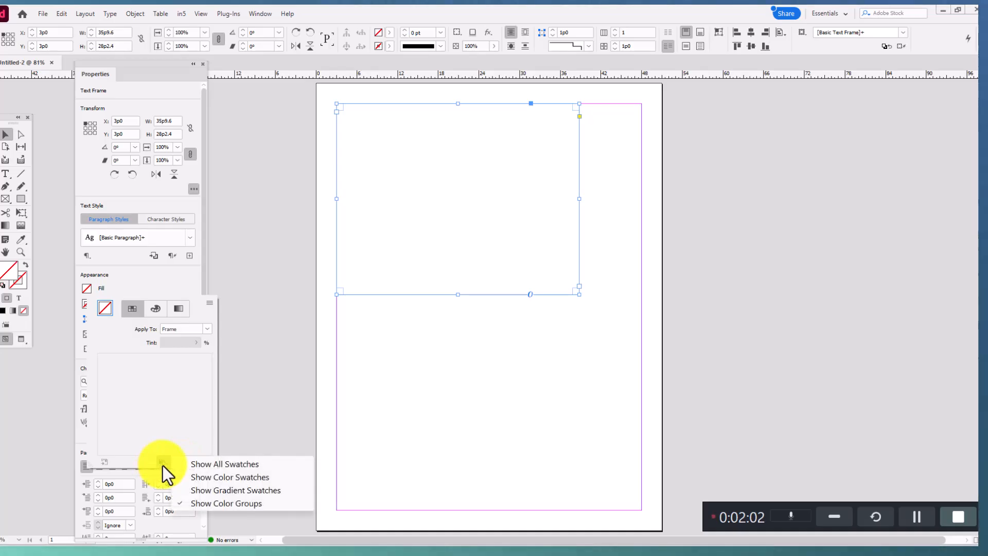
{"action": "left_click", "coordinate": [204, 477]}
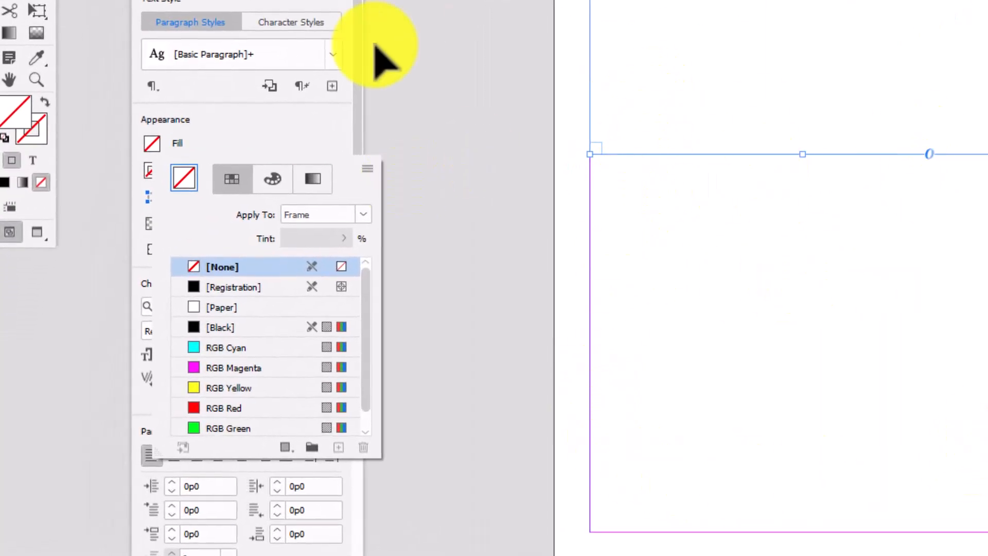
Check the fill's target options and keep it applied to the frame rather than the text
{"action": "left_click", "coordinate": [329, 214]}
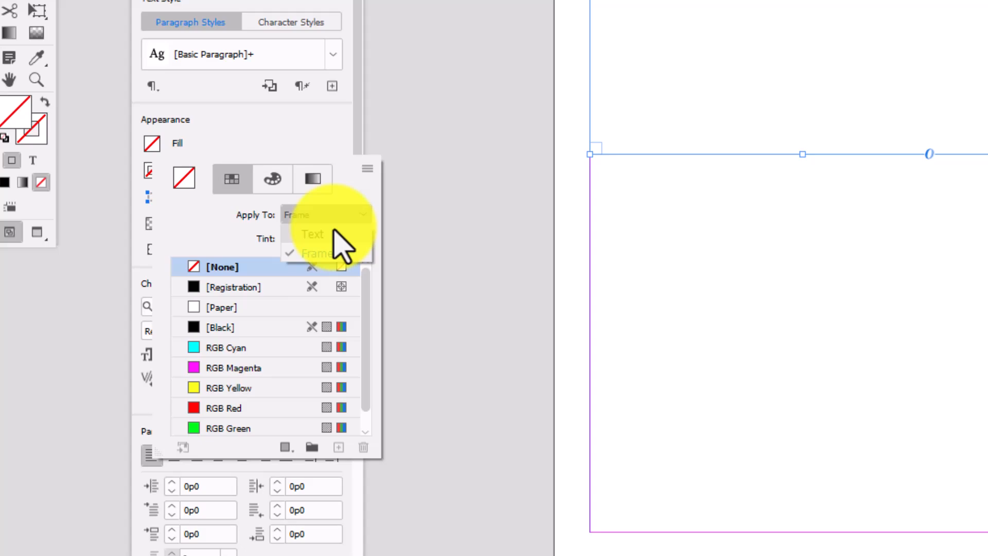
{"action": "left_click", "coordinate": [333, 255]}
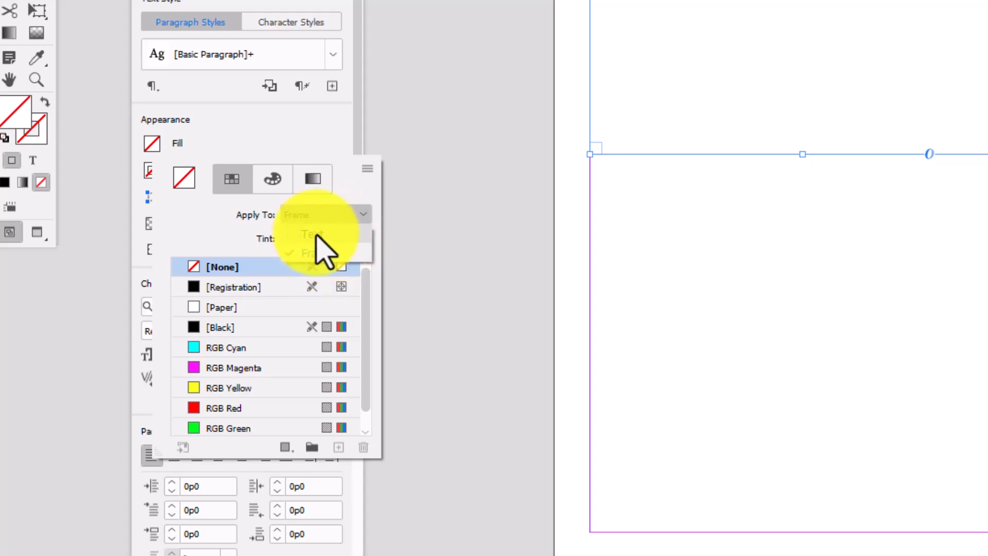
{"action": "left_click", "coordinate": [347, 215]}
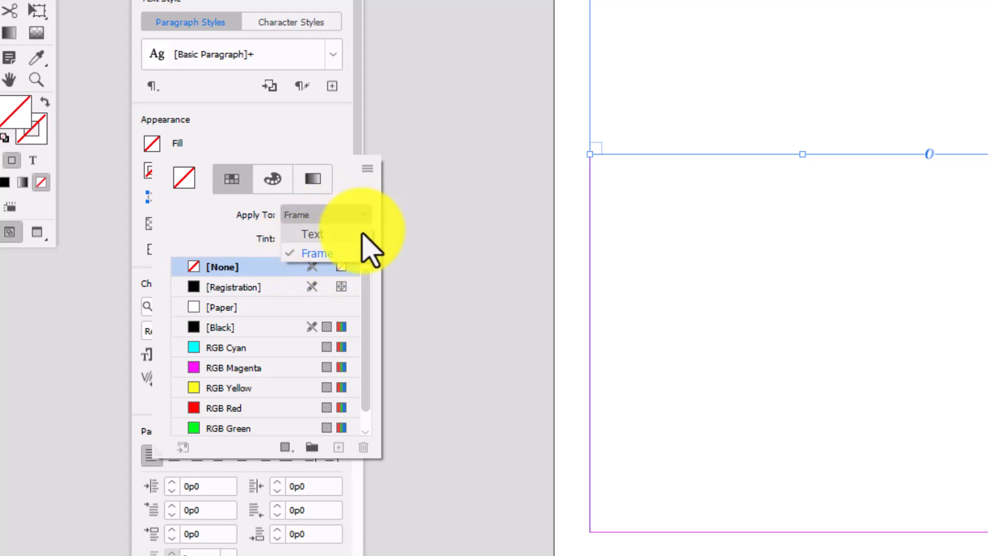
{"action": "left_click", "coordinate": [367, 256]}
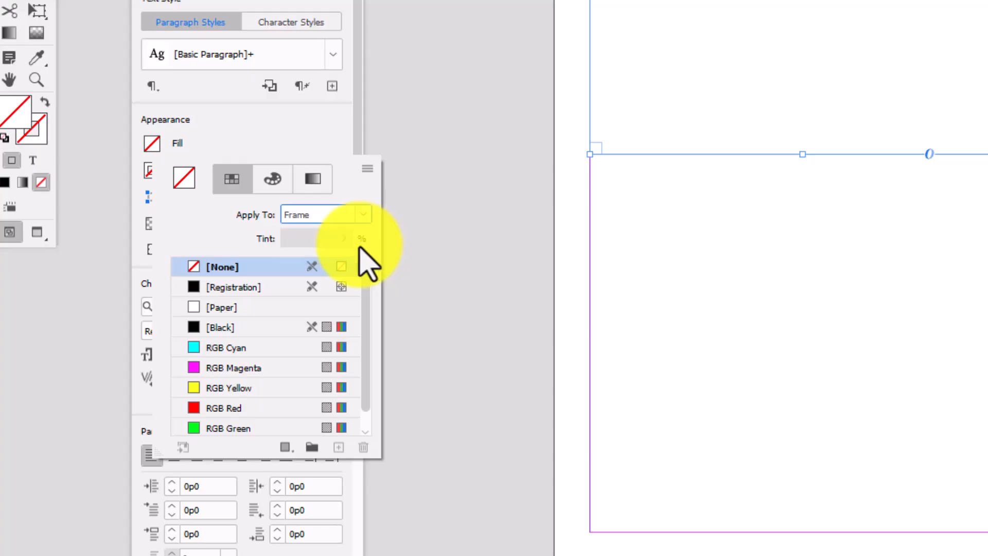
Create a new RGB process color swatch with Red 192, Green 0 and Blue 0 as the frame's fill
{"action": "left_click", "coordinate": [368, 170]}
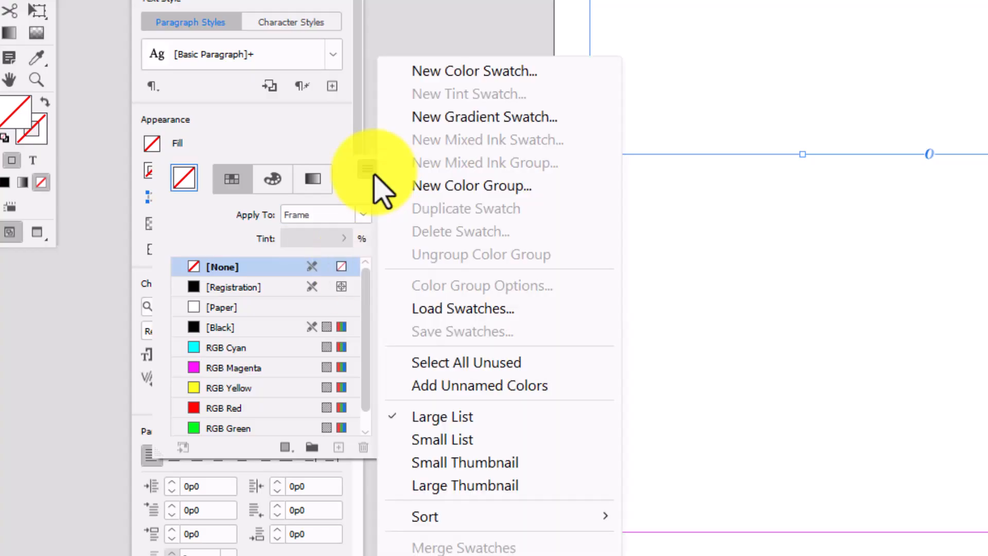
{"action": "left_click", "coordinate": [510, 70]}
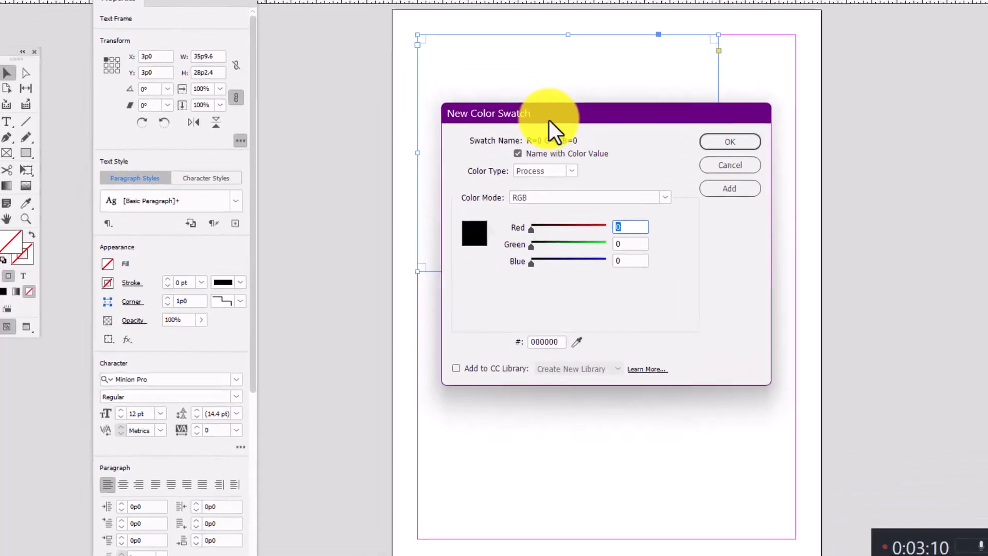
{"action": "left_click_drag", "start_coordinate": [455, 201], "coordinate": [273, 224]}
{"action": "left_click_drag", "start_coordinate": [393, 79], "coordinate": [391, 81]}
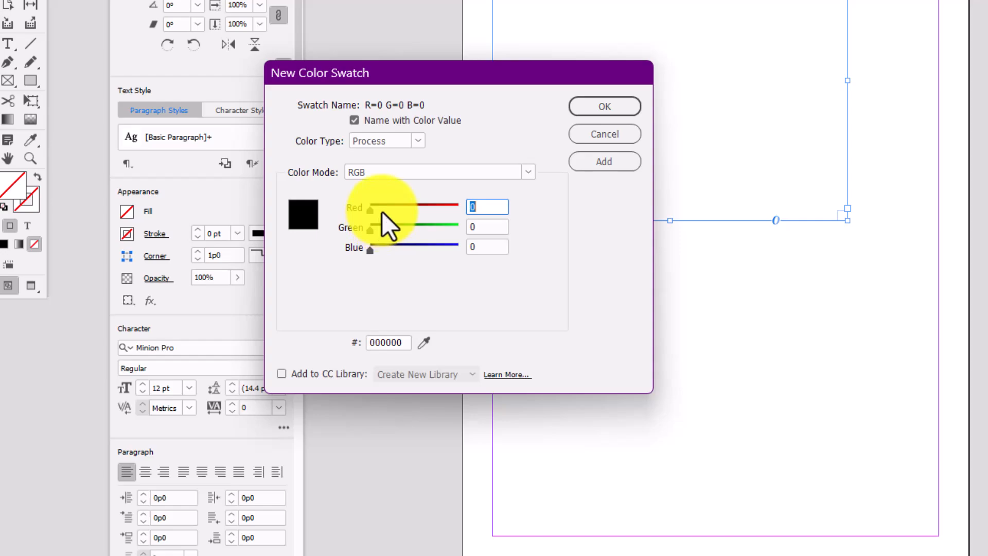
{"action": "left_click_drag", "start_coordinate": [368, 211], "coordinate": [436, 227]}
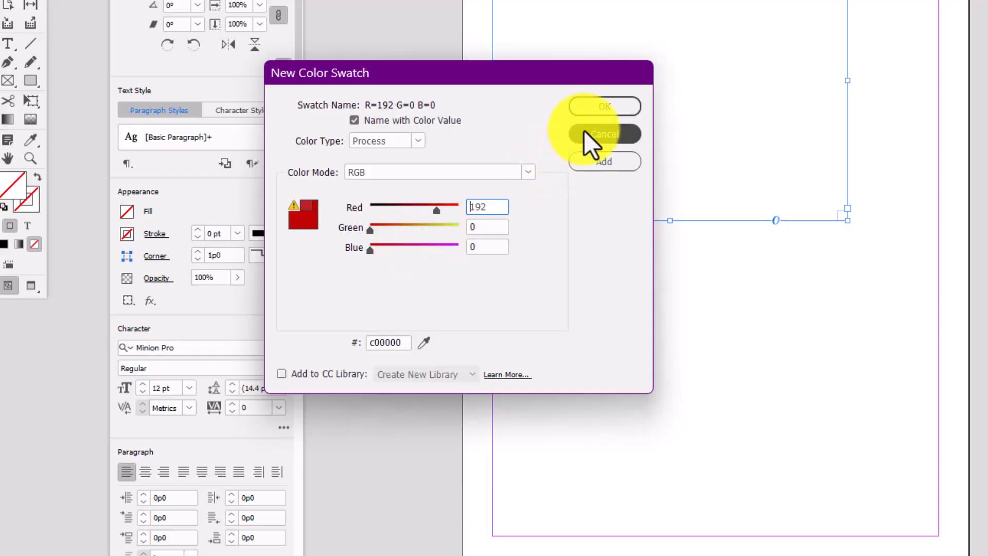
{"action": "left_click", "coordinate": [603, 107]}
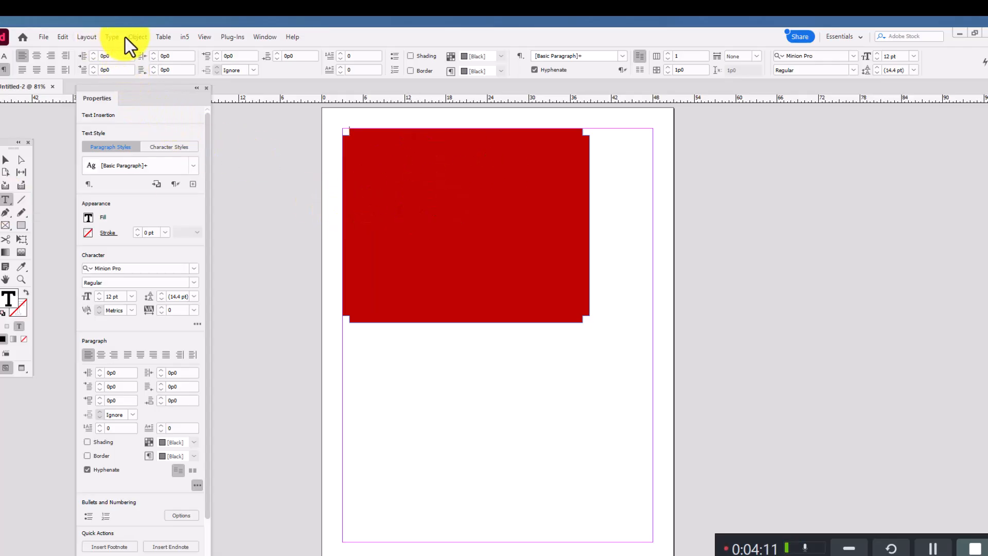
Fill the red text frame with placeholder text
{"action": "left_click", "coordinate": [111, 37]}
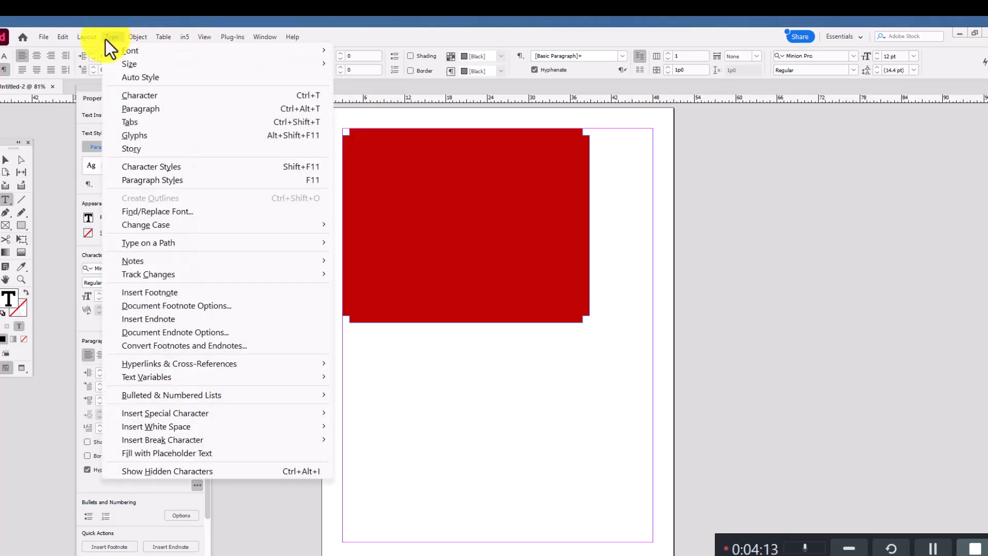
{"action": "left_click", "coordinate": [211, 453]}
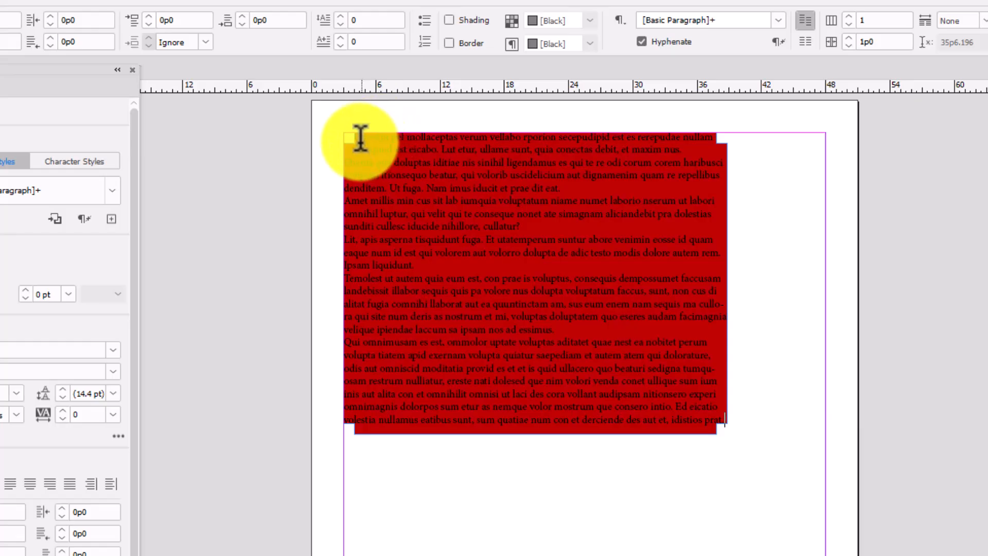
Select all the placeholder text and set its fill to [Paper] and its font size to 30 pt
{"action": "left_click_drag", "start_coordinate": [360, 138], "coordinate": [646, 441]}
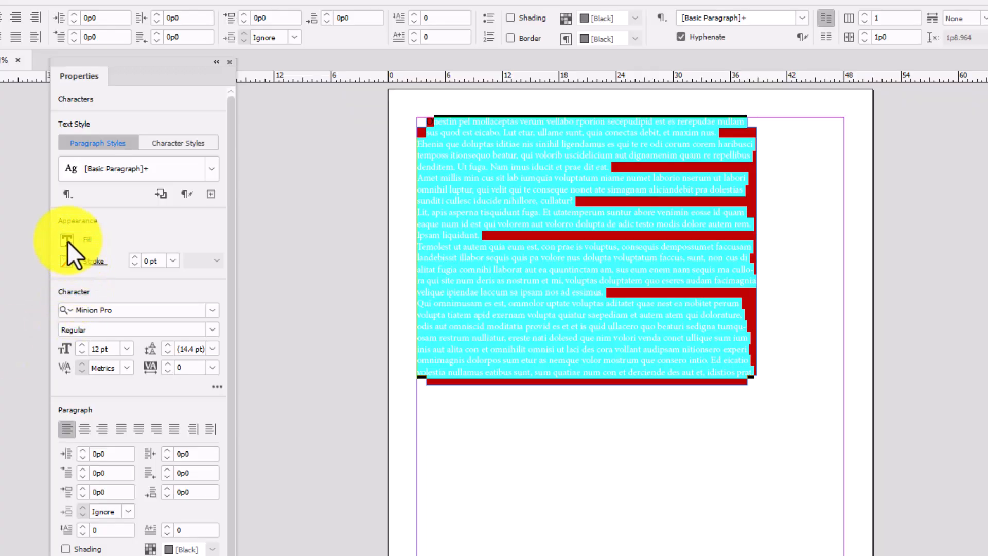
{"action": "left_click", "coordinate": [67, 241]}
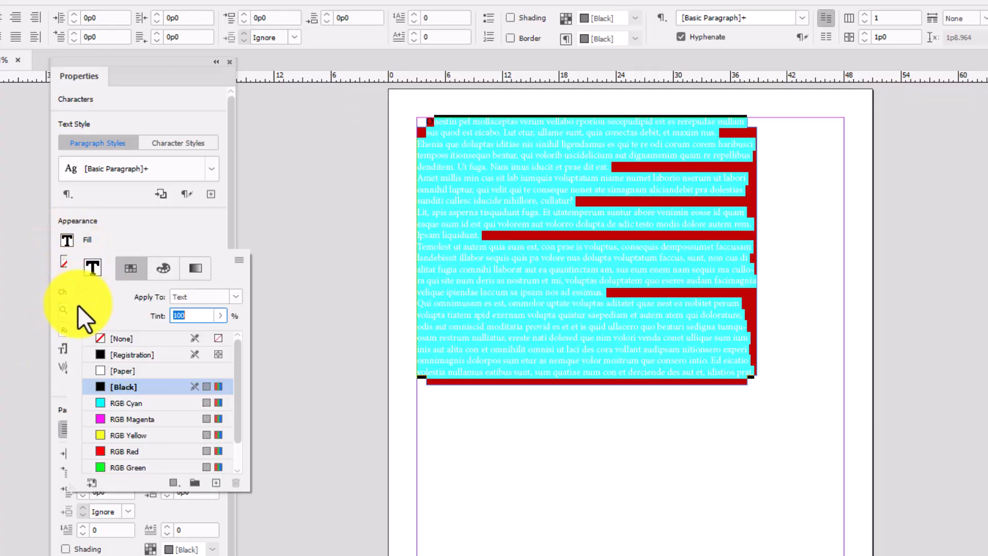
{"action": "left_click", "coordinate": [127, 370]}
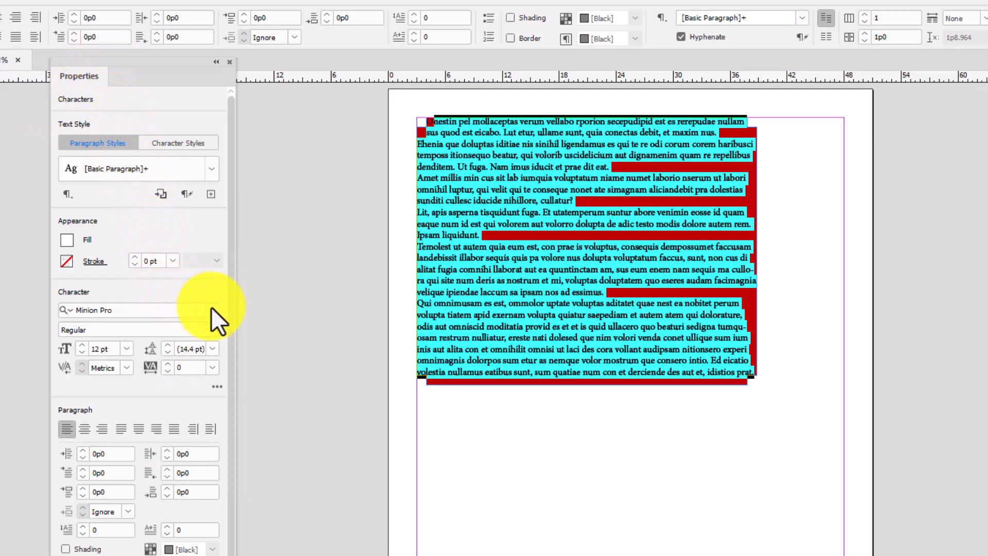
{"action": "left_click", "coordinate": [126, 348]}
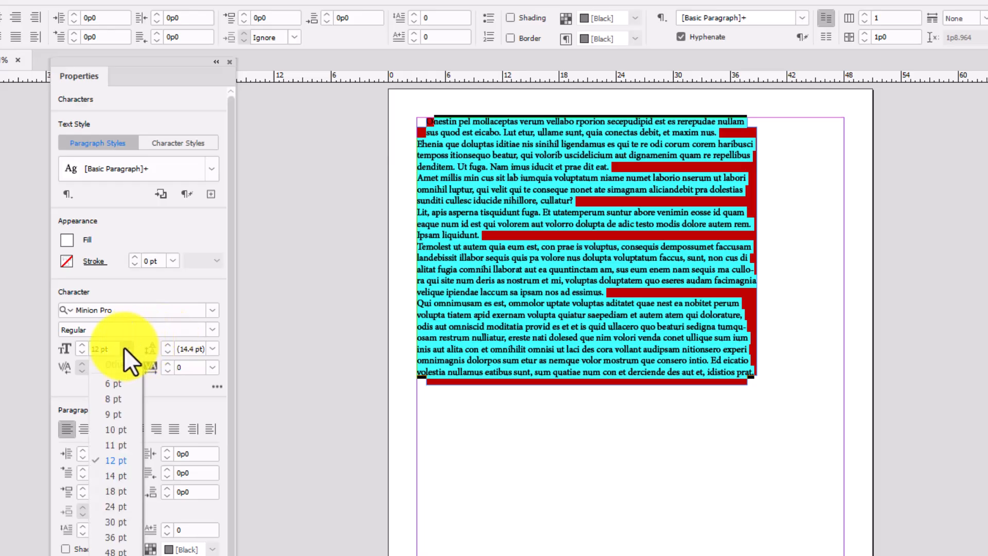
{"action": "left_click", "coordinate": [116, 522]}
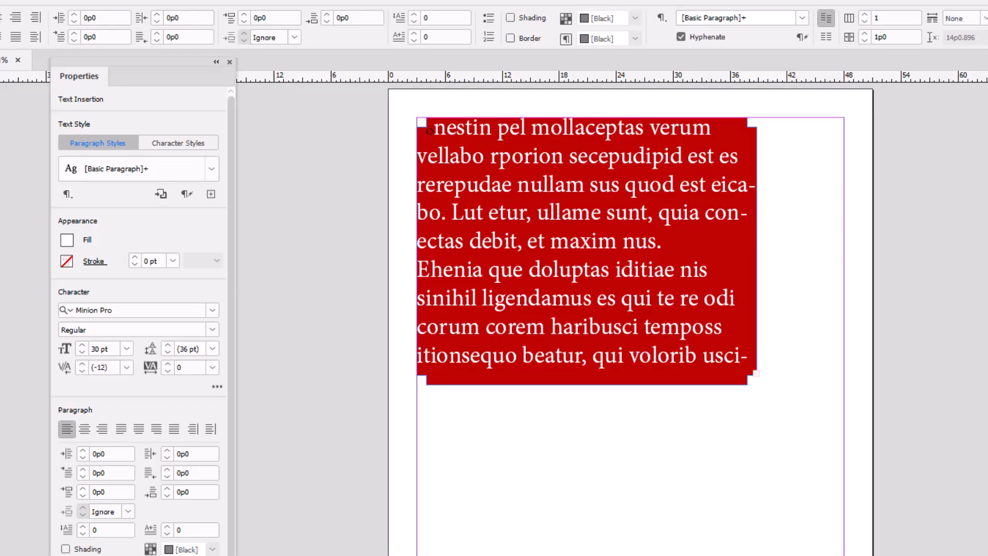
Select the red frame and increase its inset spacing in small increments past 0p9 in Text Frame Options
{"action": "key", "text": "Escape"}
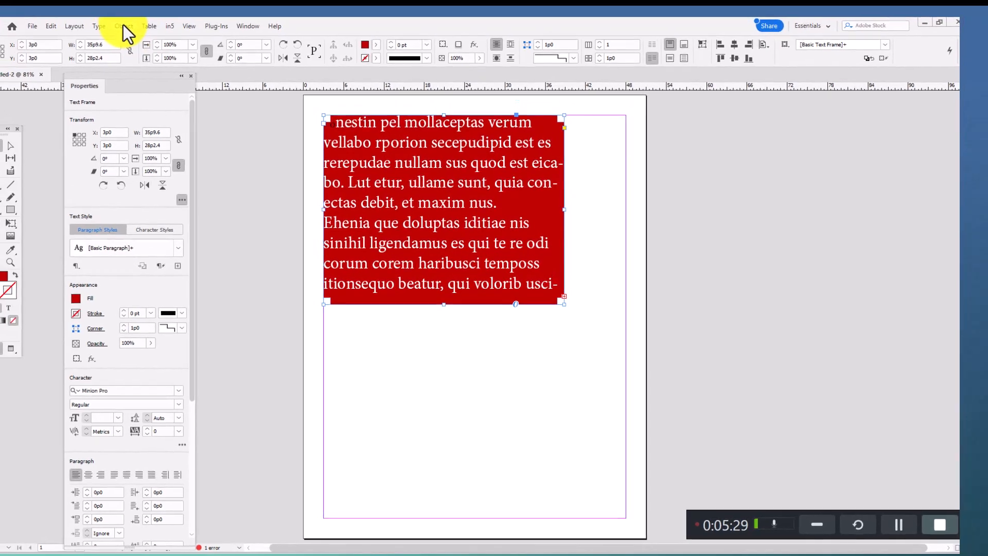
{"action": "left_click", "coordinate": [128, 34]}
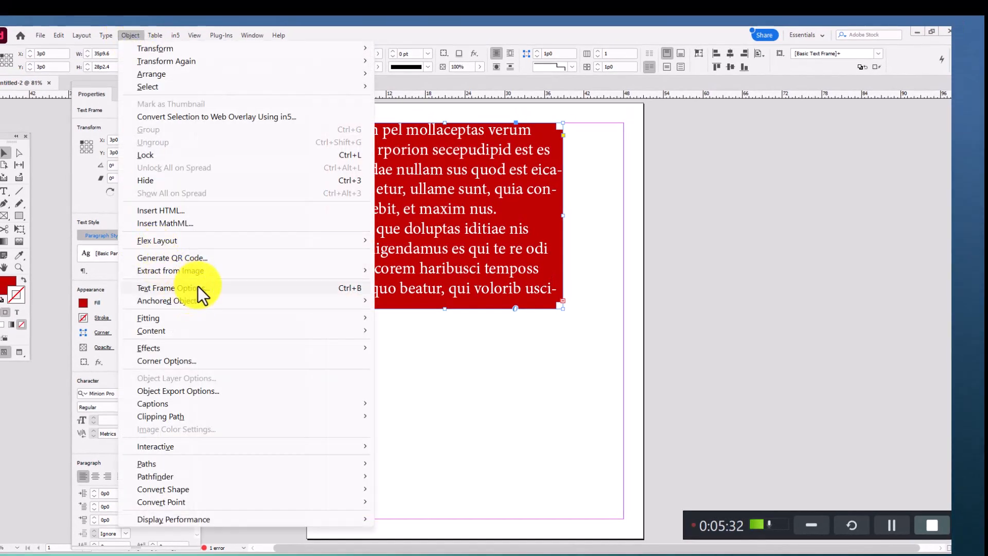
{"action": "left_click", "coordinate": [232, 288]}
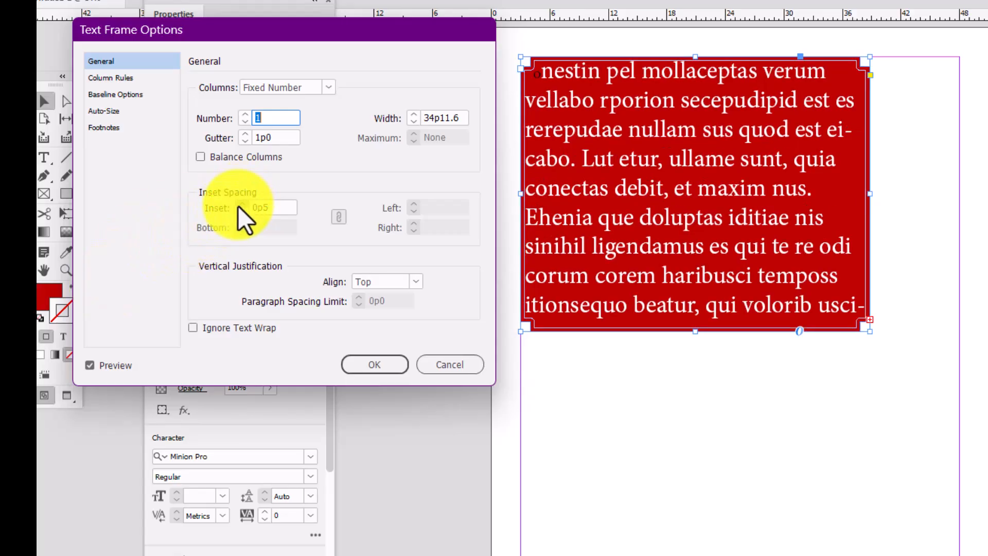
{"action": "left_click", "coordinate": [238, 206]}
{"action": "left_click", "coordinate": [238, 206]}
{"action": "left_click", "coordinate": [238, 206]}
{"action": "left_click", "coordinate": [238, 206]}
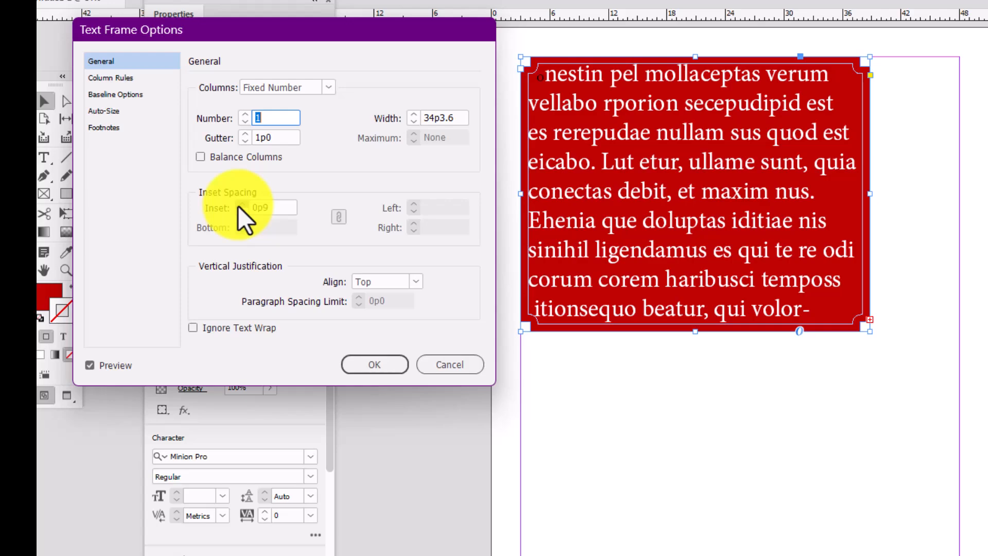
{"action": "left_click", "coordinate": [238, 206]}
{"action": "left_click", "coordinate": [238, 205]}
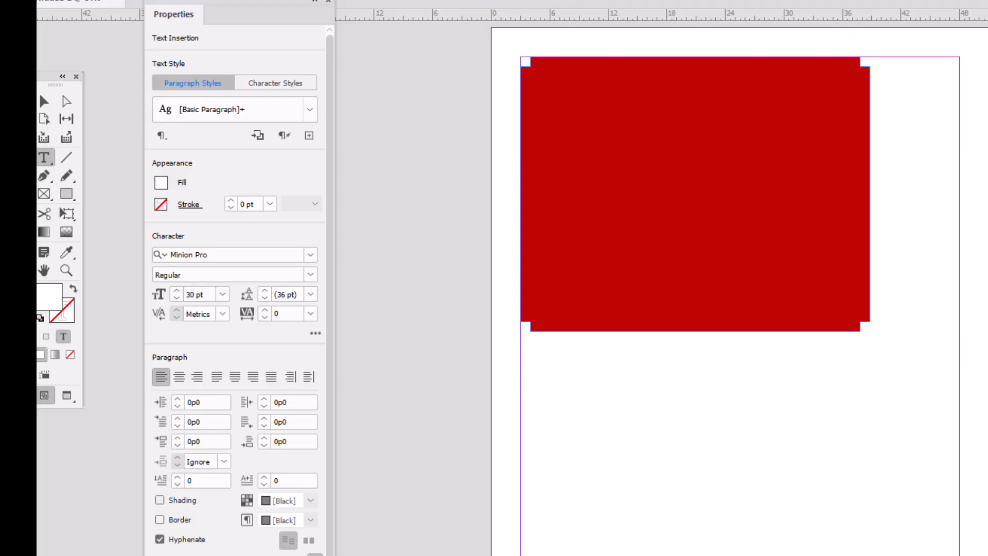
Enter the text "Project 1" in the empty red frame with the inset corners
{"action": "left_click", "coordinate": [689, 116]}
{"action": "key", "text": "Escape"}
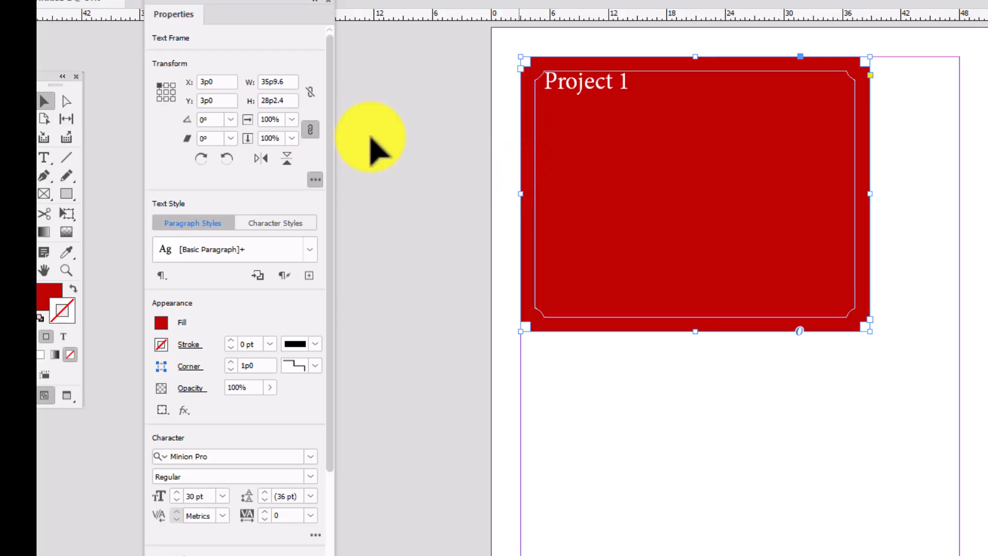
Draw a rectangle about 35p5 wide and 26p7 tall below the existing frame and fill it with bright red
{"action": "left_click", "coordinate": [42, 159]}
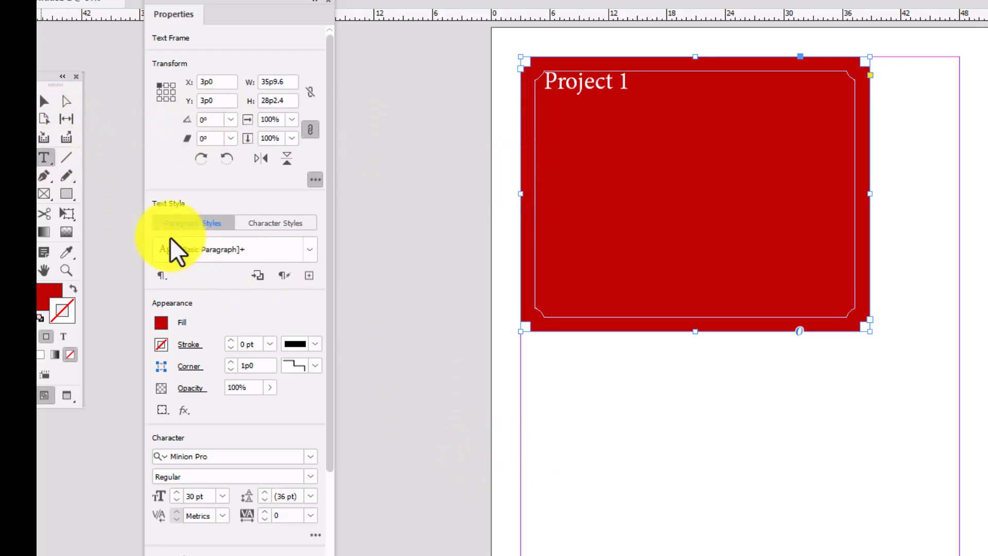
{"action": "left_click", "coordinate": [64, 191]}
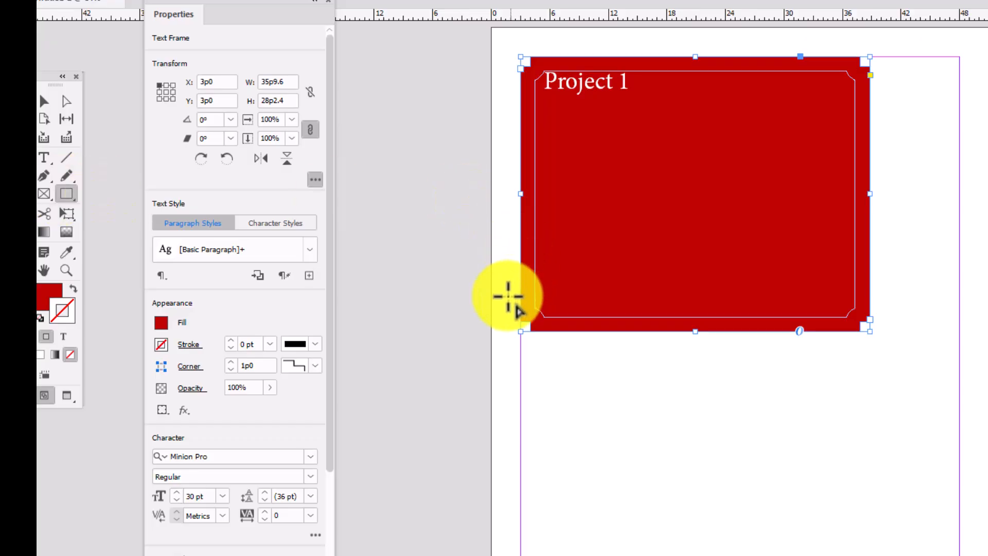
{"action": "left_click_drag", "start_coordinate": [526, 375], "coordinate": [869, 543]}
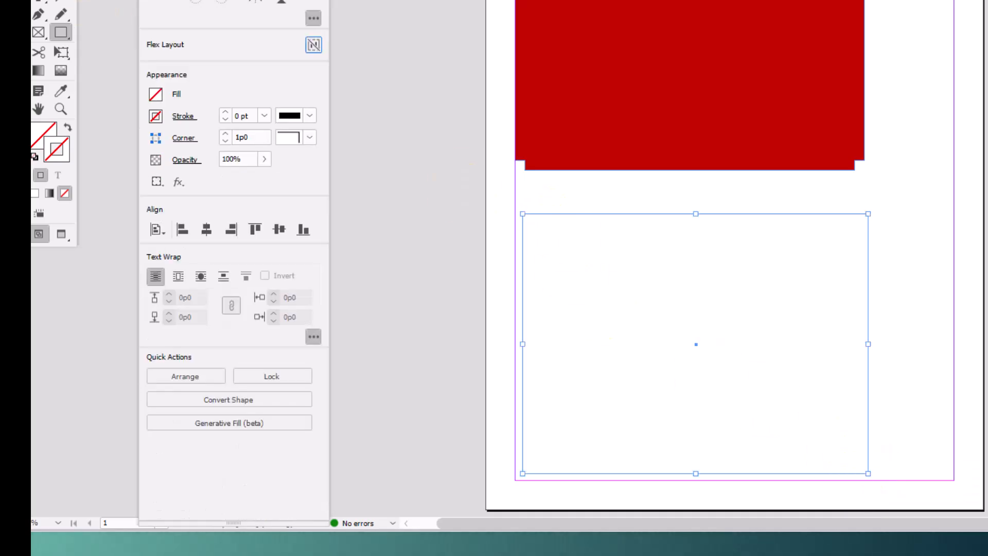
{"action": "left_click", "coordinate": [39, 0]}
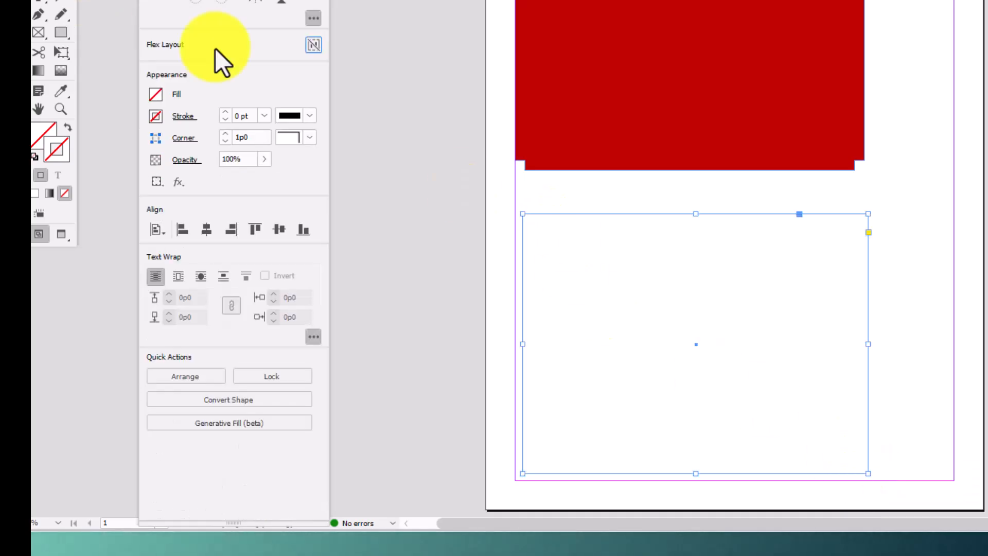
{"action": "left_click", "coordinate": [156, 94]}
{"action": "left_click", "coordinate": [233, 311]}
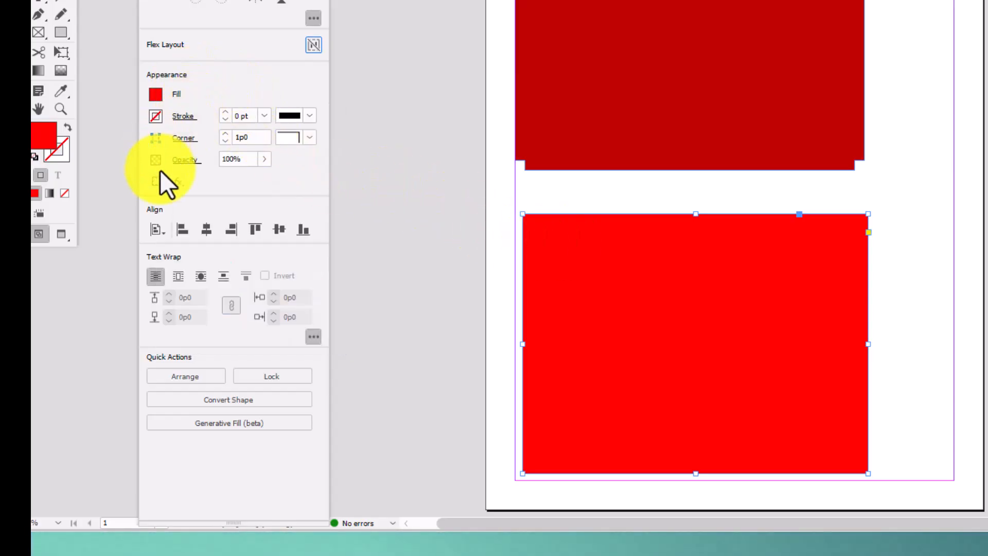
Draw a text frame inside the bright red rectangle, slightly smaller than the rectangle on all sides
{"action": "left_click", "coordinate": [36, 2]}
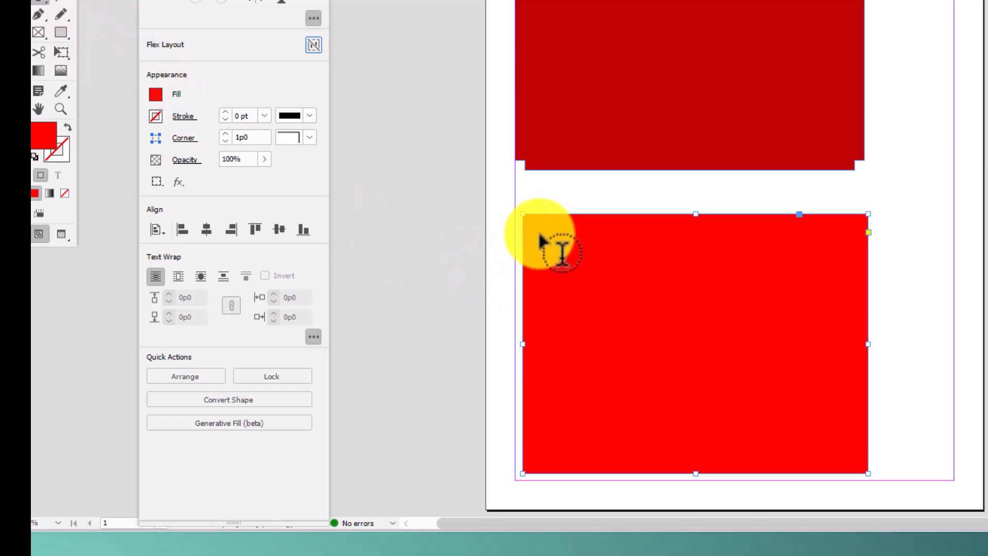
{"action": "left_click_drag", "start_coordinate": [539, 235], "coordinate": [851, 458]}
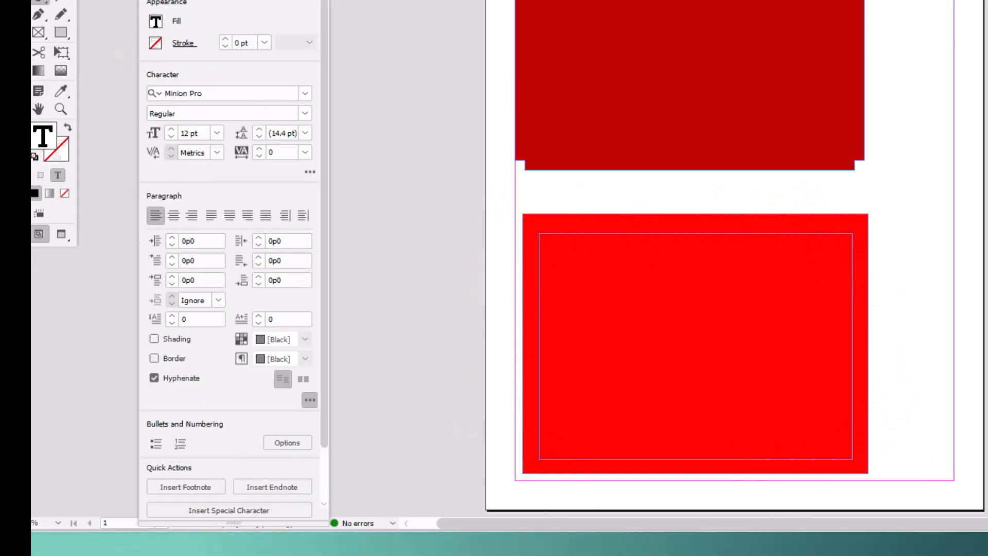
{"action": "key", "text": "Escape"}
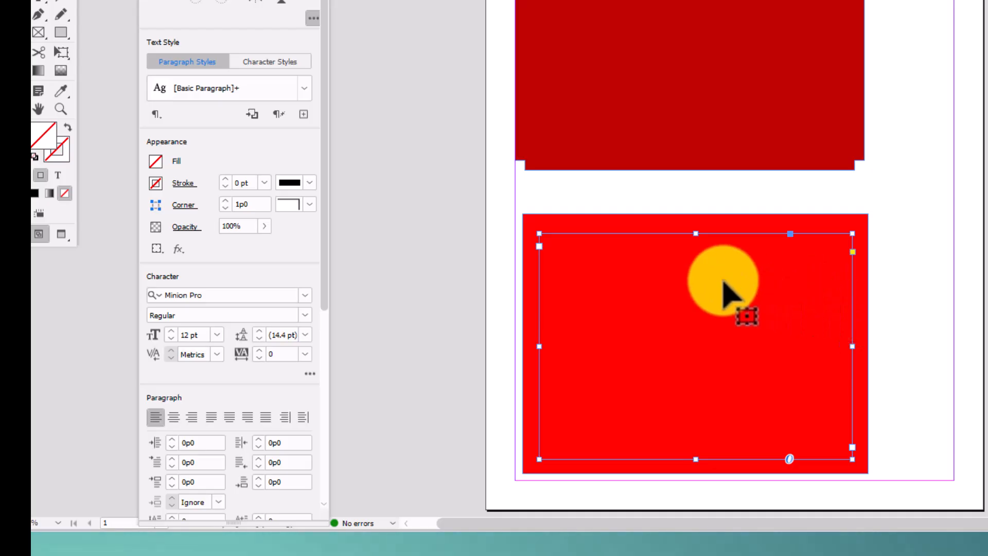
Select the text frame together with the bright red rectangle and align their vertical centers using Align to Selection
{"action": "left_click", "coordinate": [646, 226]}
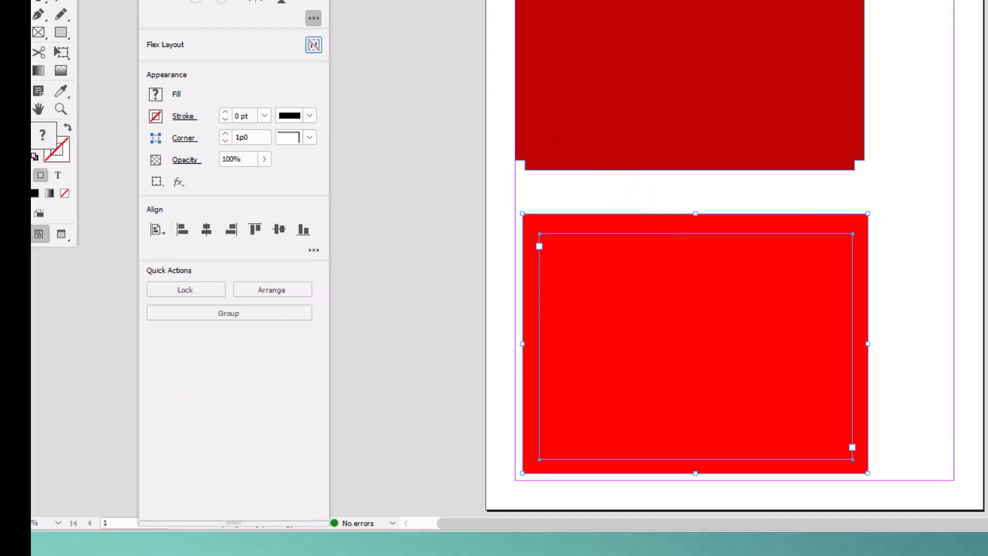
{"action": "left_click", "coordinate": [278, 11]}
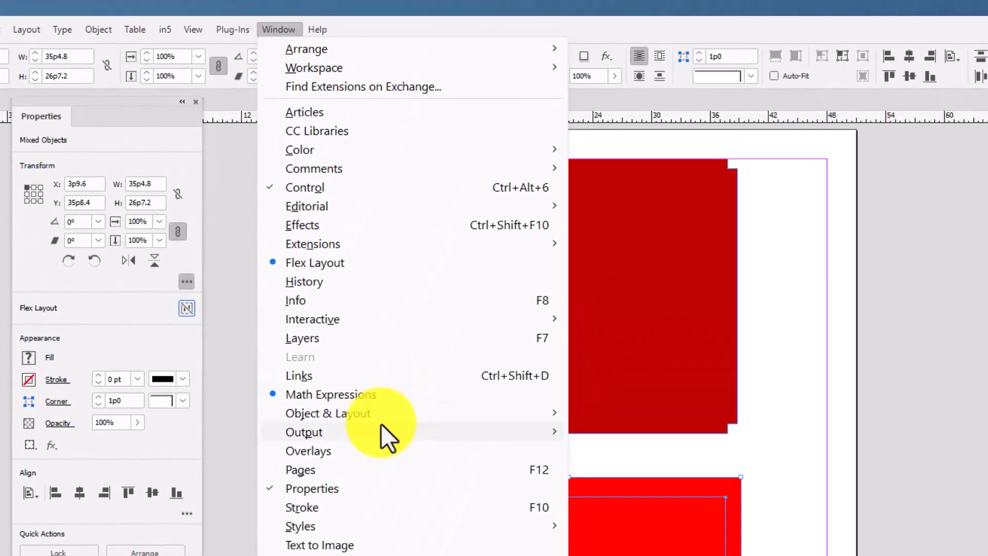
{"action": "mouse_move", "coordinate": [391, 388]}
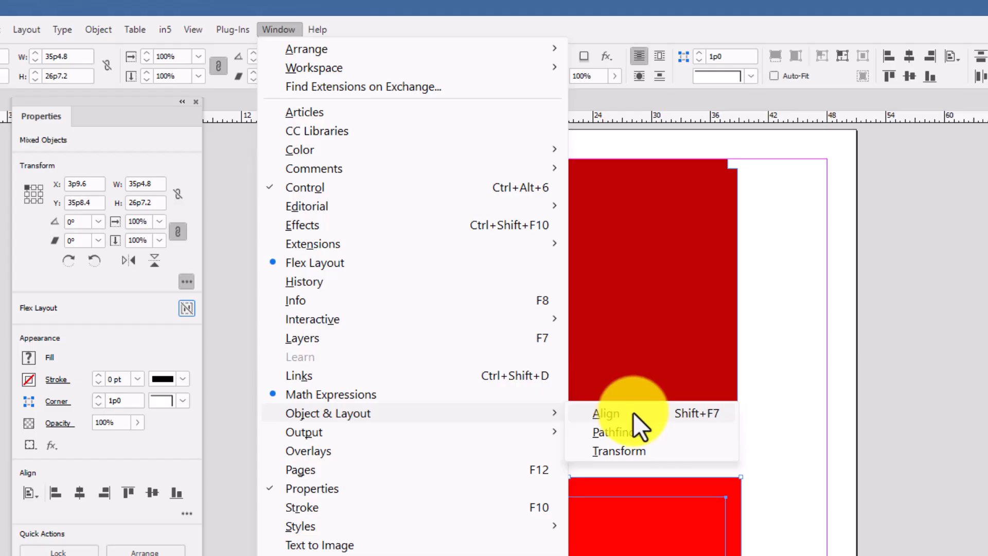
{"action": "left_click", "coordinate": [700, 416]}
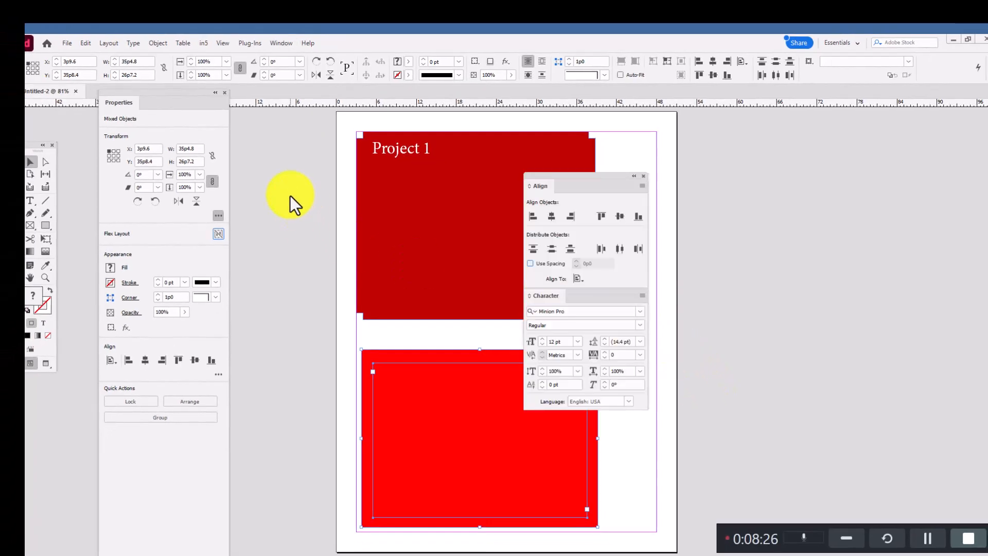
{"action": "left_click_drag", "start_coordinate": [563, 174], "coordinate": [734, 140]}
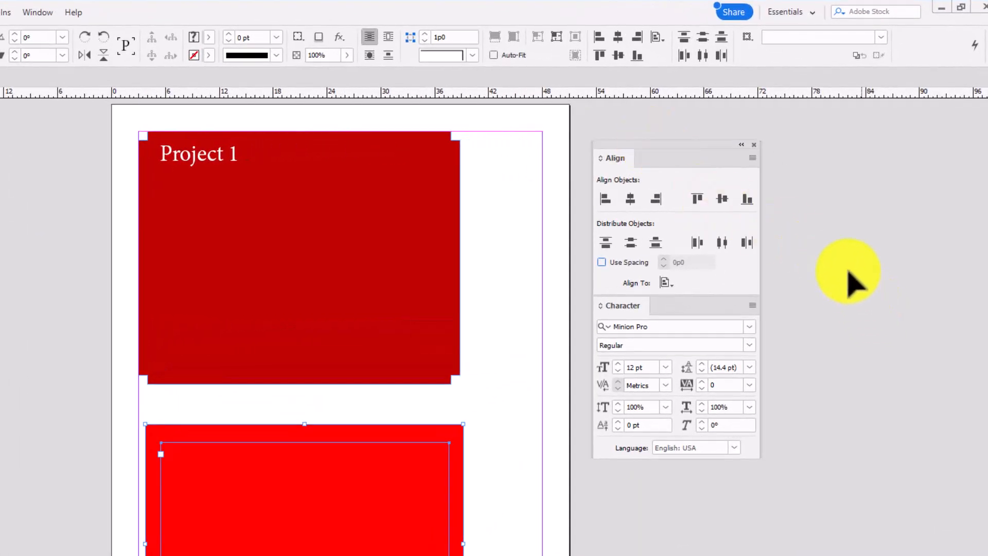
{"action": "left_click", "coordinate": [672, 289]}
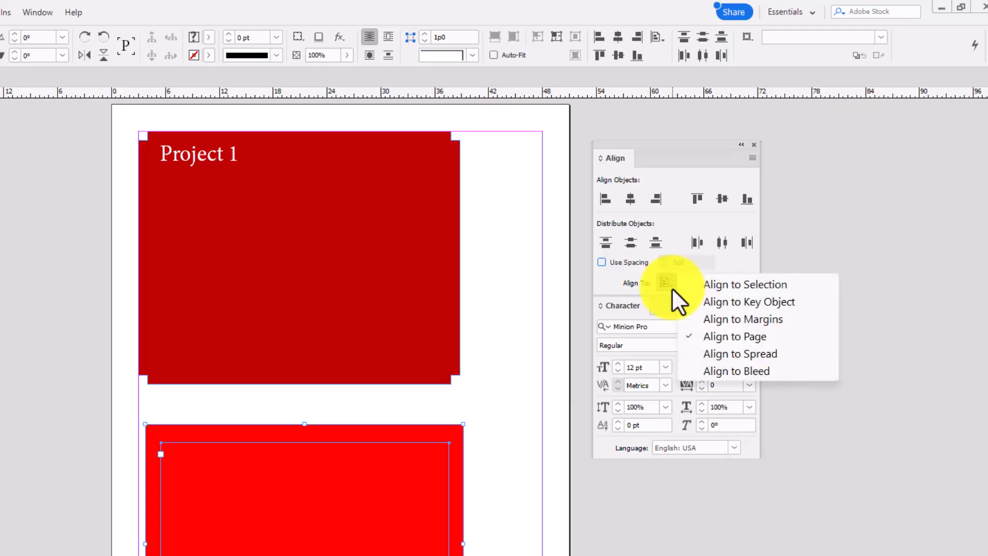
{"action": "left_click", "coordinate": [773, 283]}
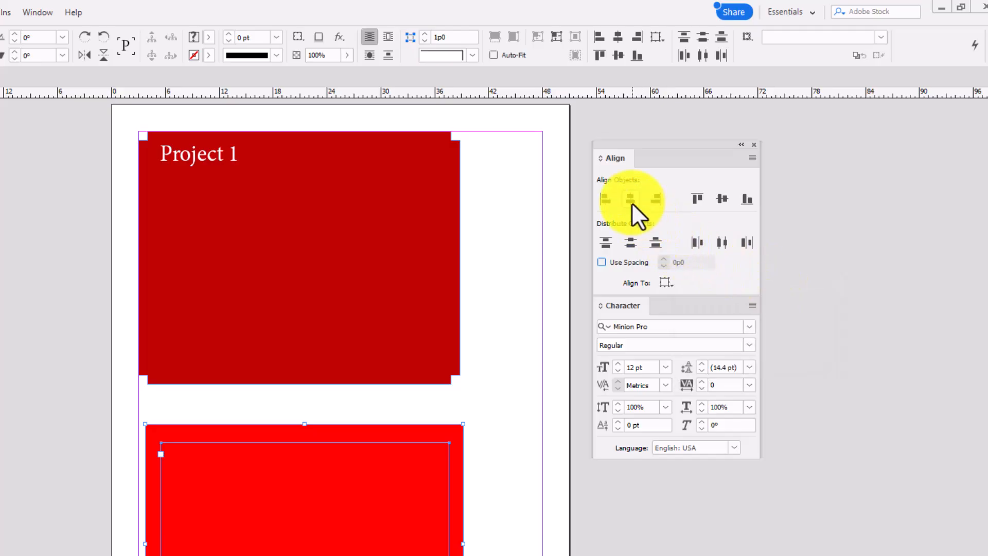
{"action": "left_click", "coordinate": [727, 201]}
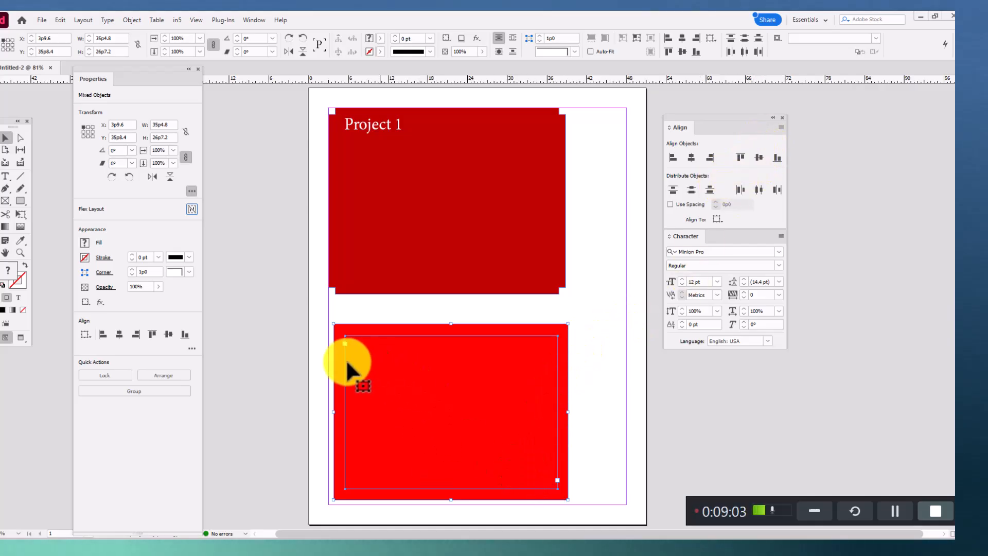
Enter the text "Project 1" in the text frame on the bright red rectangle
{"action": "left_click", "coordinate": [5, 176]}
{"action": "left_click", "coordinate": [380, 345]}
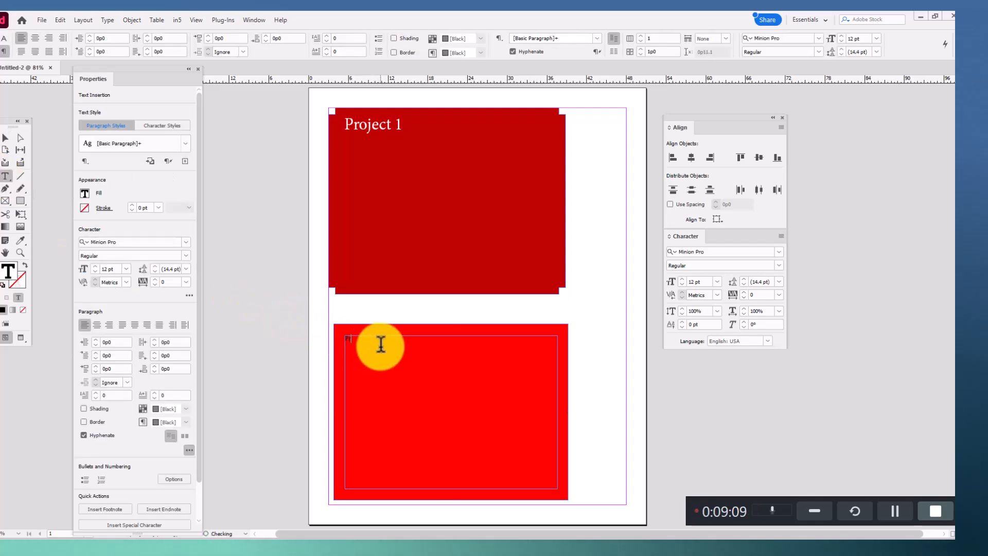
{"action": "type", "text": "Project "}
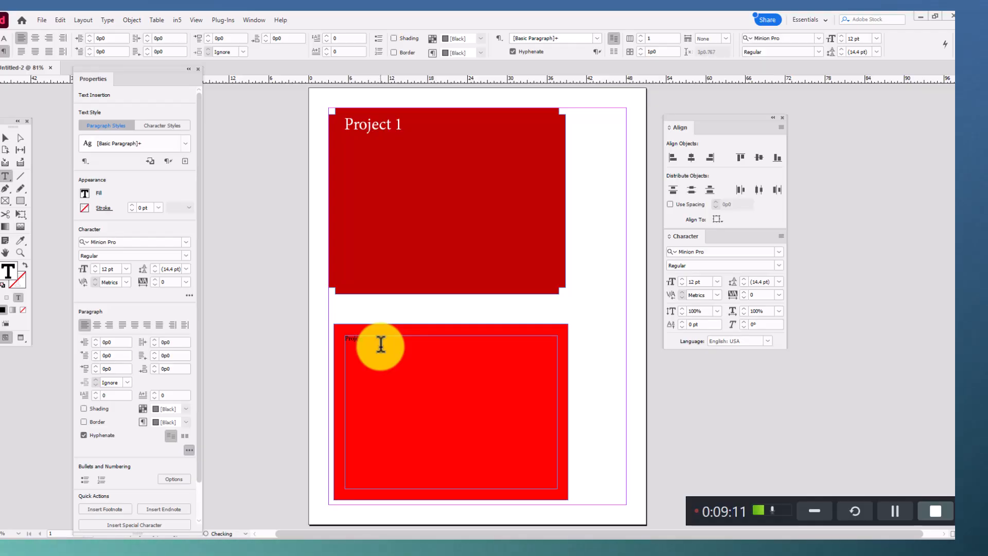
{"action": "type", "text": "1"}
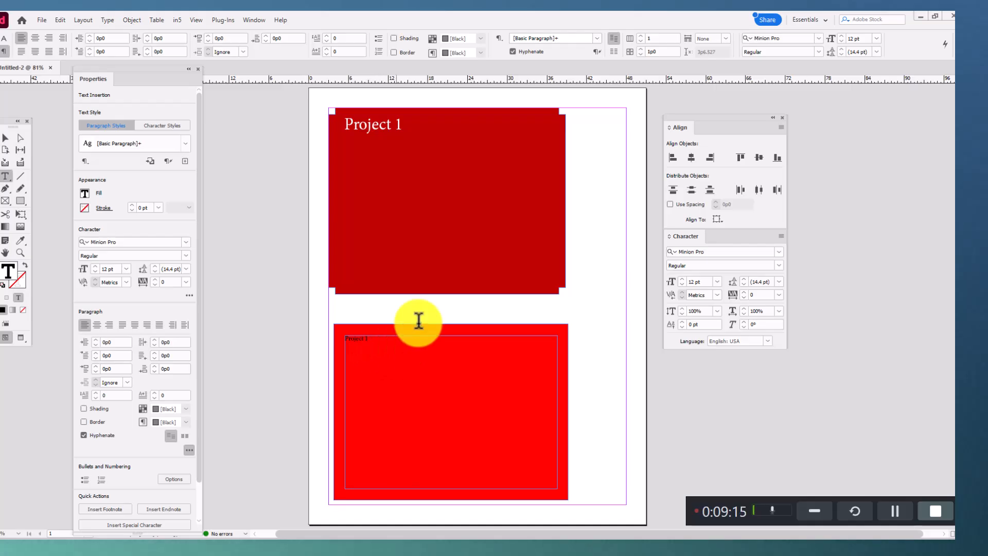
Create a new paragraph style from the "Project 1" text in the dark red frame and apply it to that text
{"action": "triple_click", "coordinate": [387, 125]}
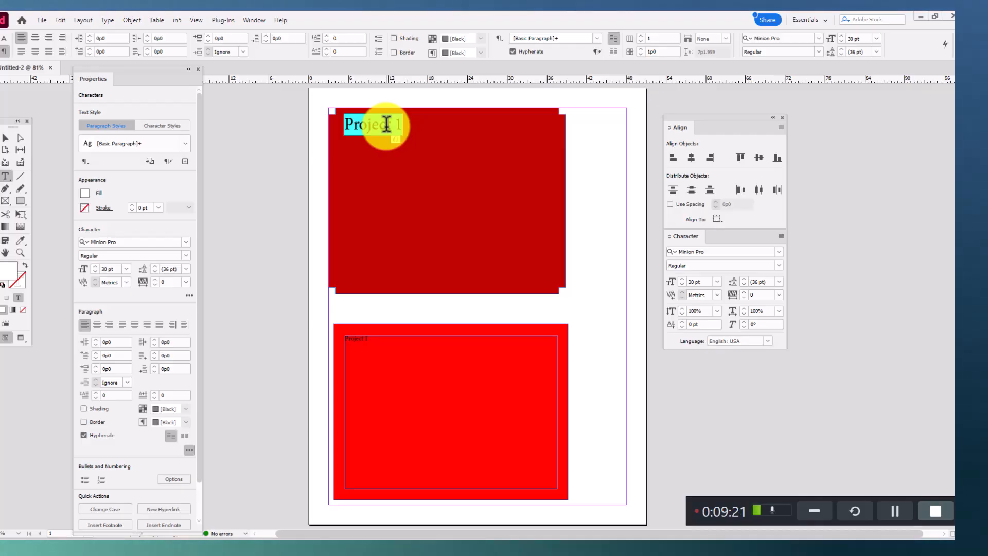
{"action": "left_click", "coordinate": [107, 20]}
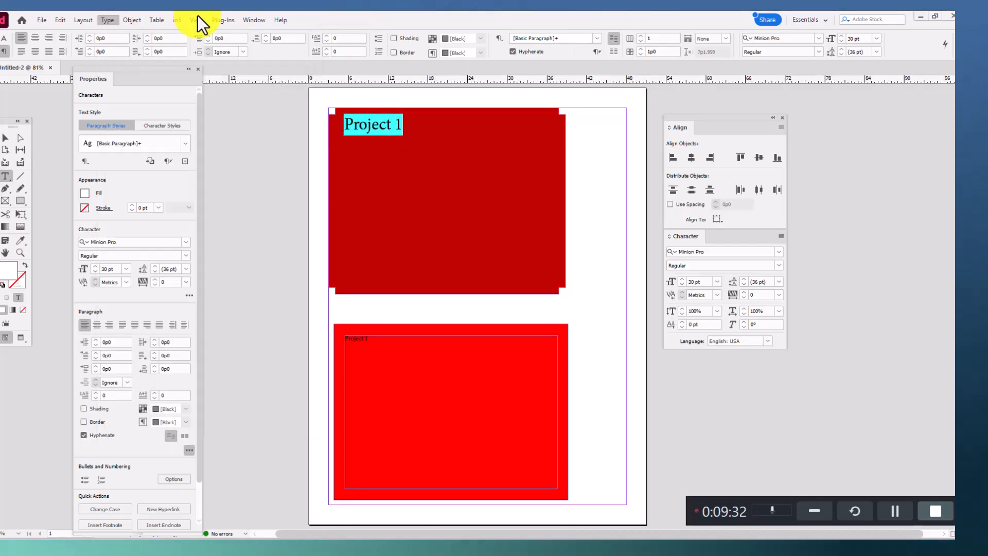
{"action": "left_click", "coordinate": [252, 19]}
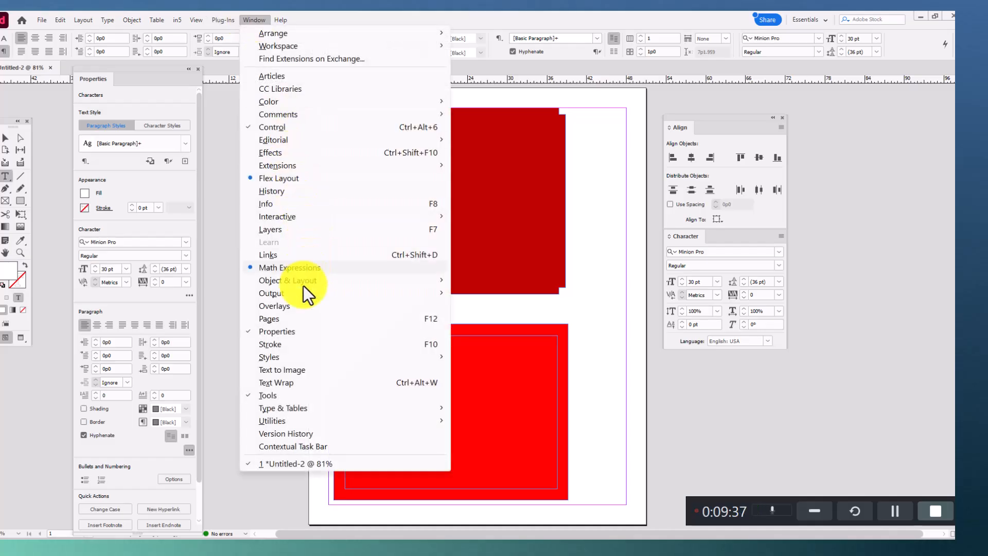
{"action": "mouse_move", "coordinate": [314, 363]}
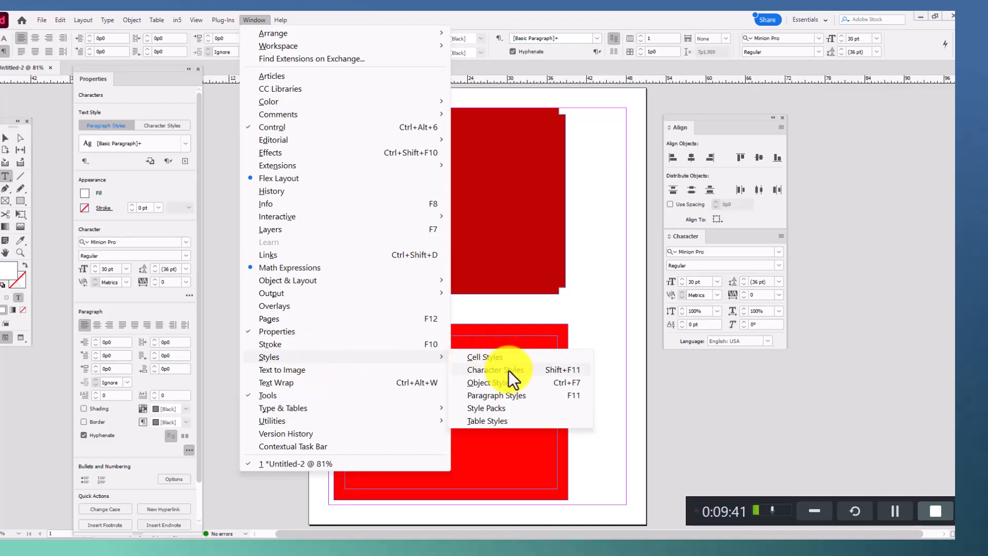
{"action": "left_click", "coordinate": [517, 395]}
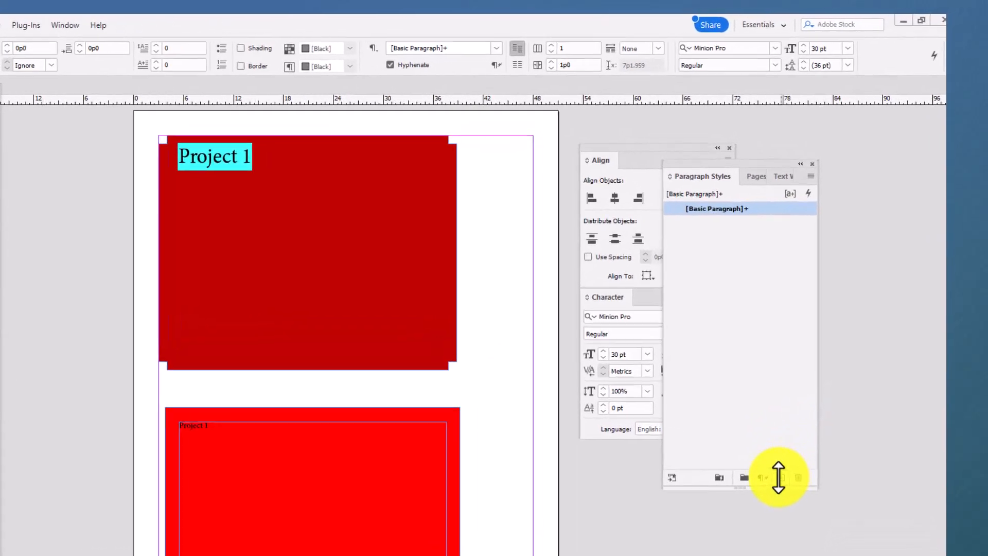
{"action": "left_click", "coordinate": [779, 477]}
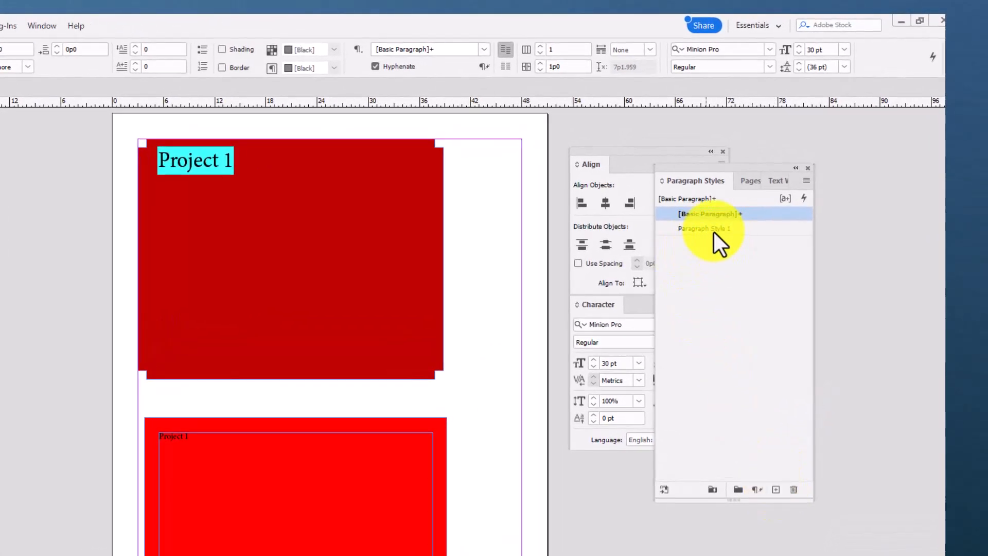
{"action": "left_click", "coordinate": [729, 232]}
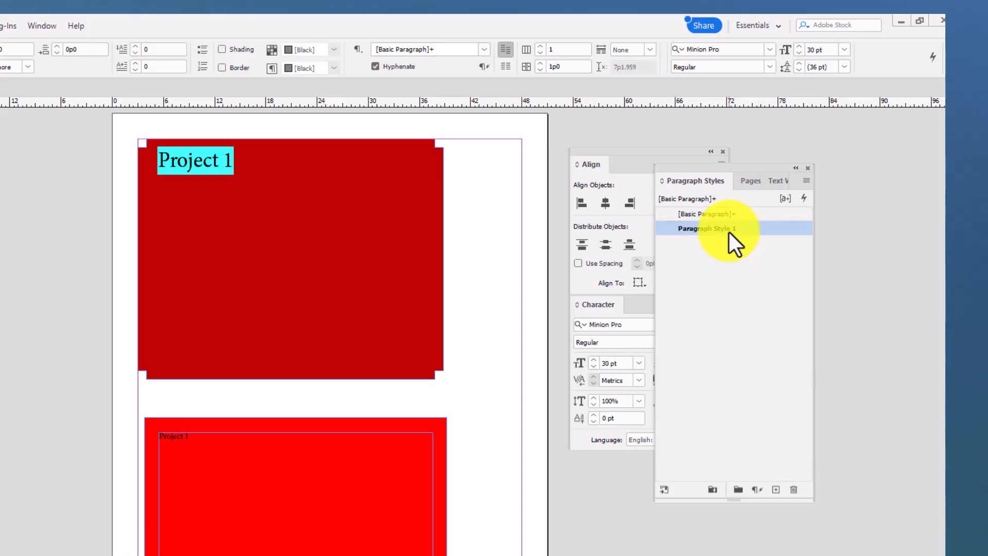
Open the new paragraph style's options and rename the style as "Project Name"
{"action": "double_click", "coordinate": [729, 232]}
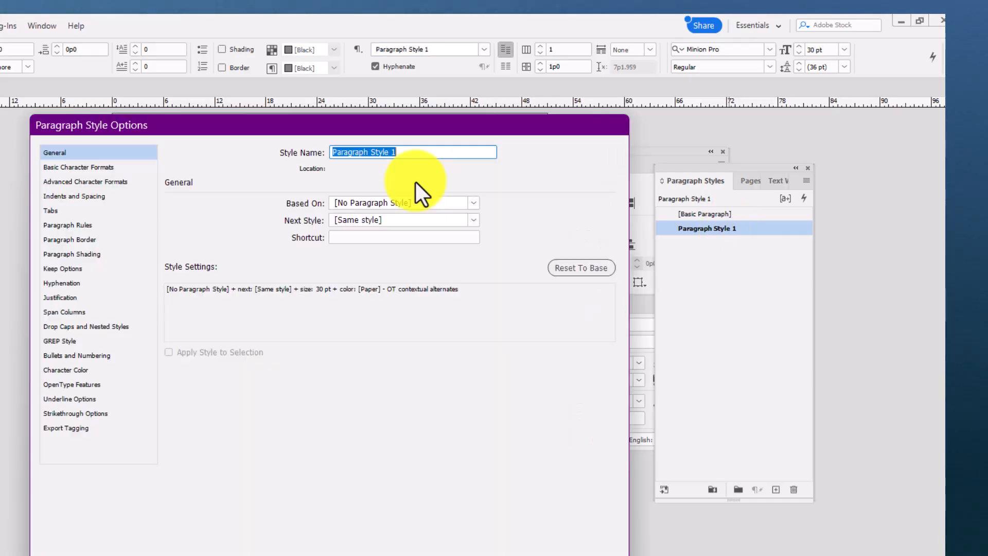
{"action": "left_click", "coordinate": [410, 148]}
{"action": "left_click_drag", "start_coordinate": [411, 148], "coordinate": [283, 150]}
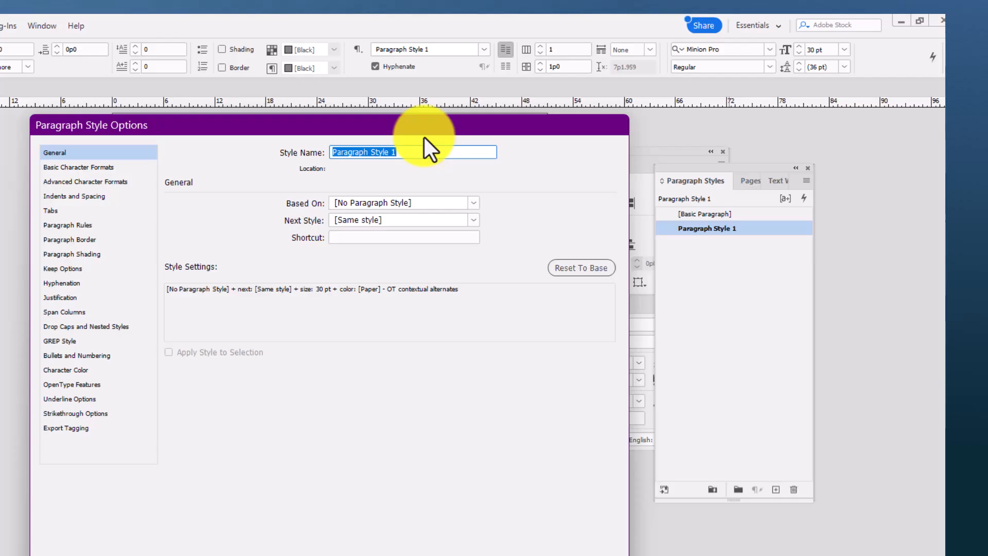
{"action": "type", "text": "Project Na"}
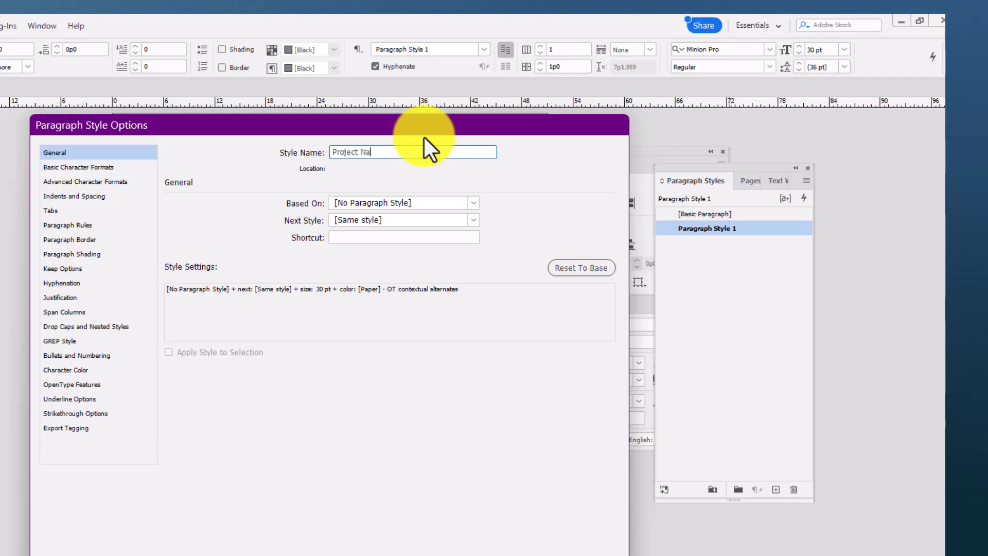
{"action": "type", "text": "me"}
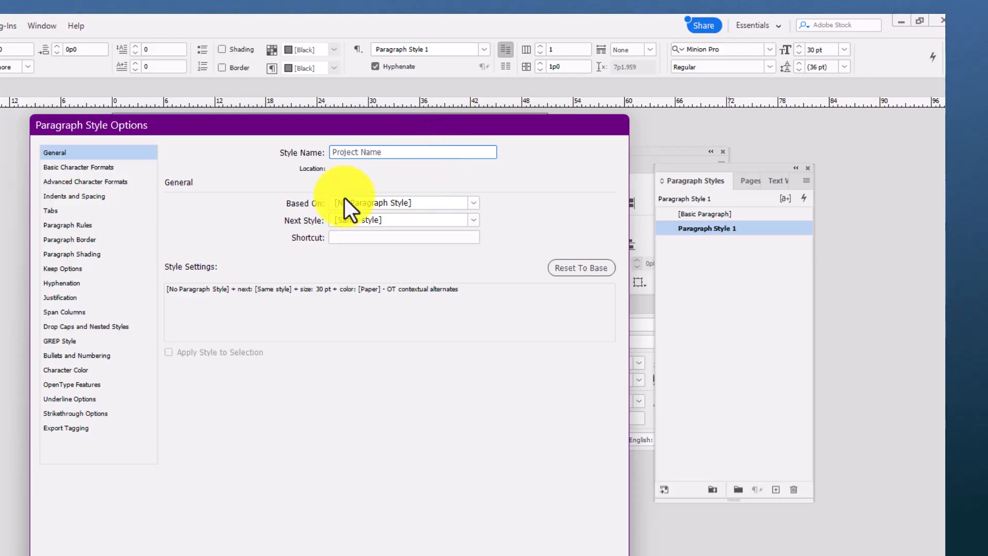
Set the font family to Roboto in the Project Name style's basic character formats
{"action": "left_click", "coordinate": [75, 168]}
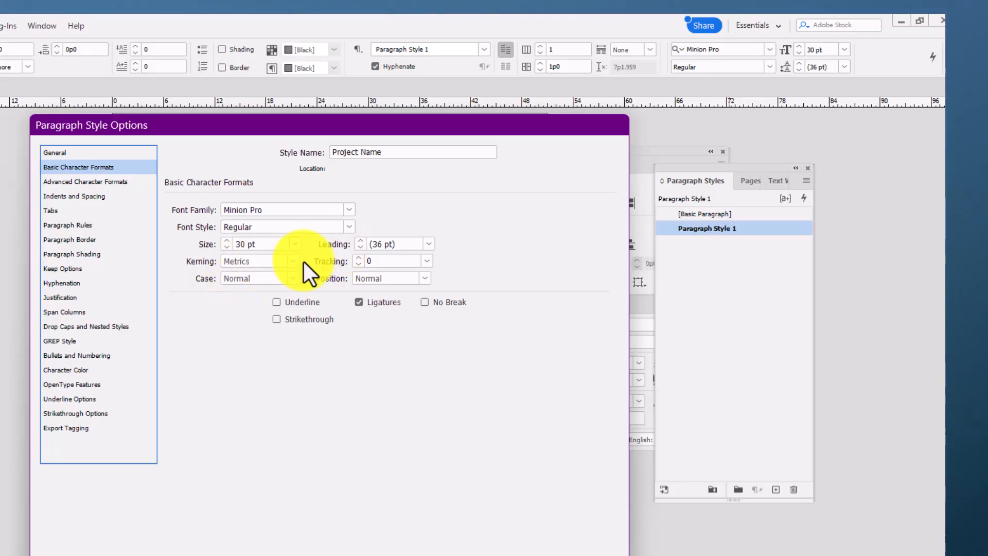
{"action": "left_click", "coordinate": [347, 211]}
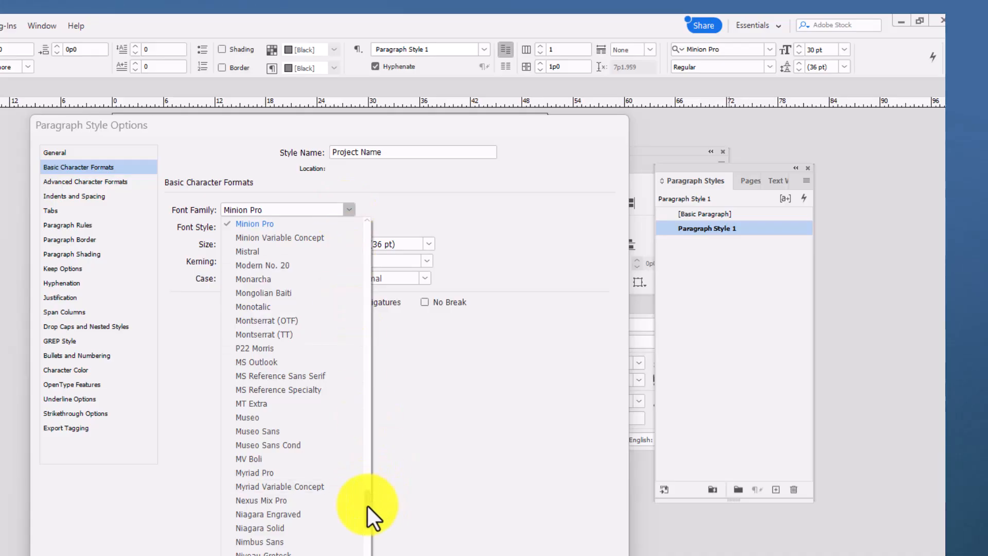
{"action": "left_click_drag", "start_coordinate": [365, 505], "coordinate": [383, 553]}
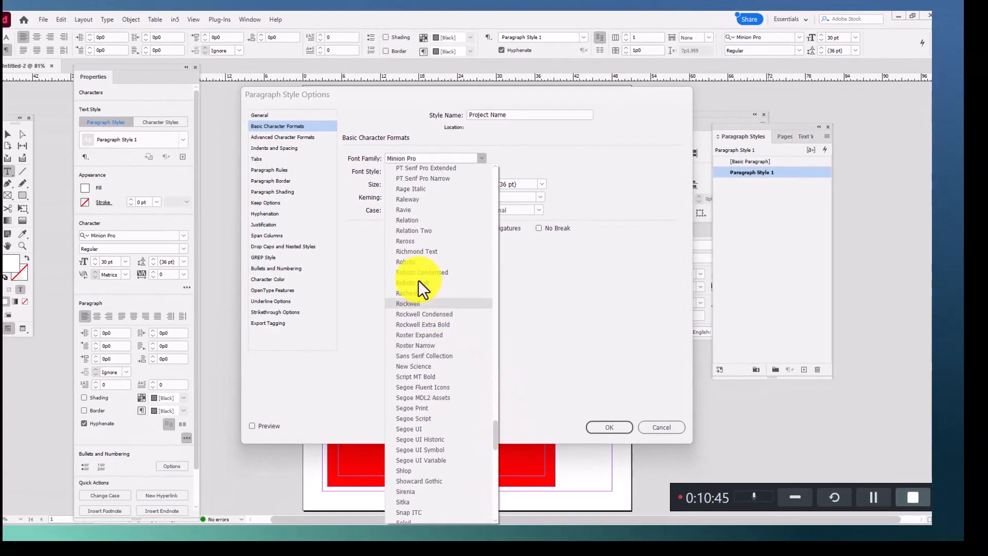
{"action": "left_click", "coordinate": [412, 257]}
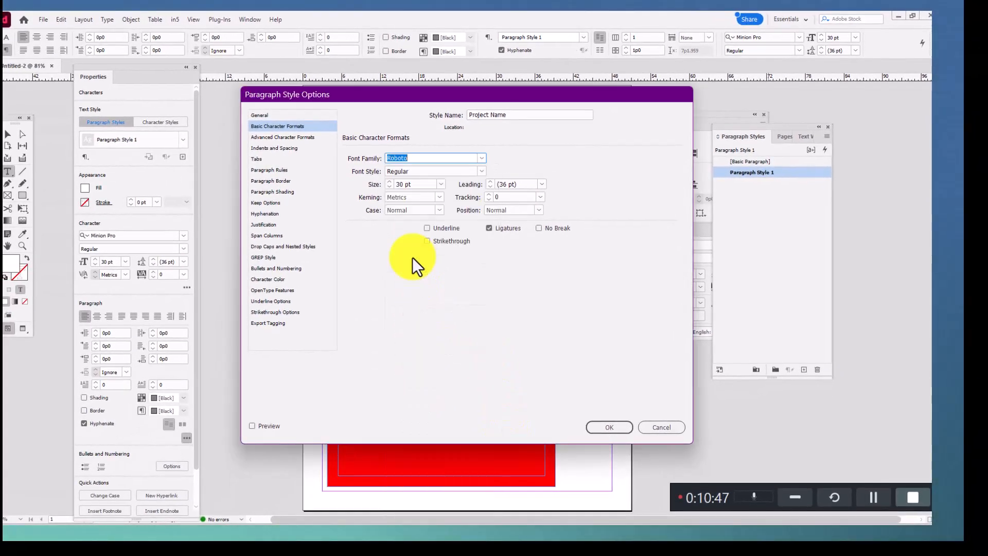
Turn on the preview in the Project Name style's options and set its font size to 33 pt
{"action": "left_click_drag", "start_coordinate": [457, 95], "coordinate": [631, 108]}
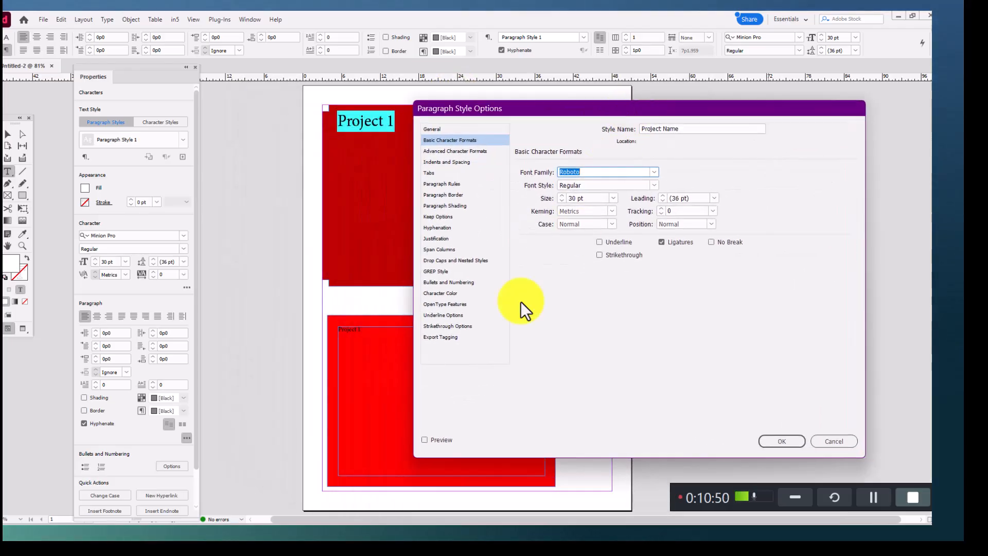
{"action": "left_click", "coordinate": [424, 438]}
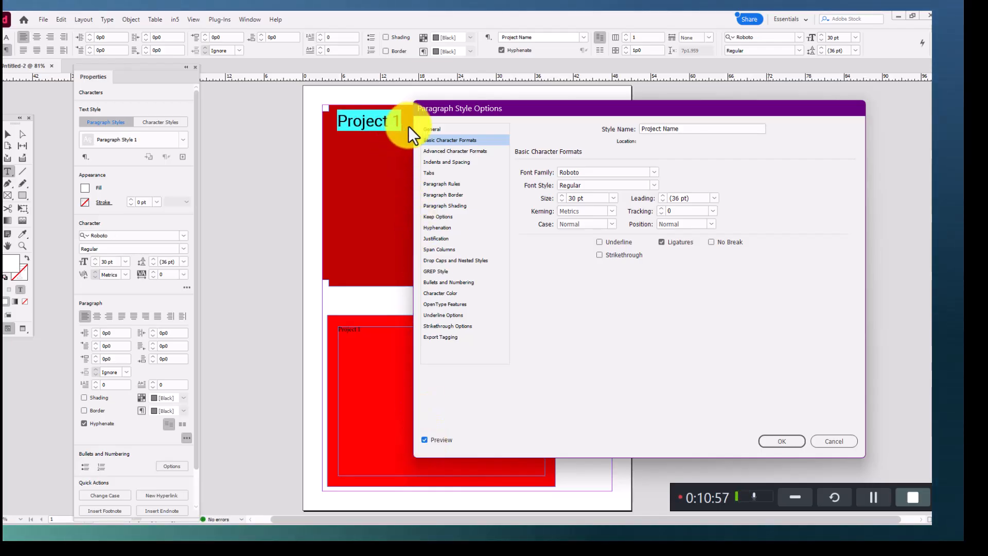
{"action": "left_click", "coordinate": [563, 195]}
{"action": "left_click", "coordinate": [562, 196]}
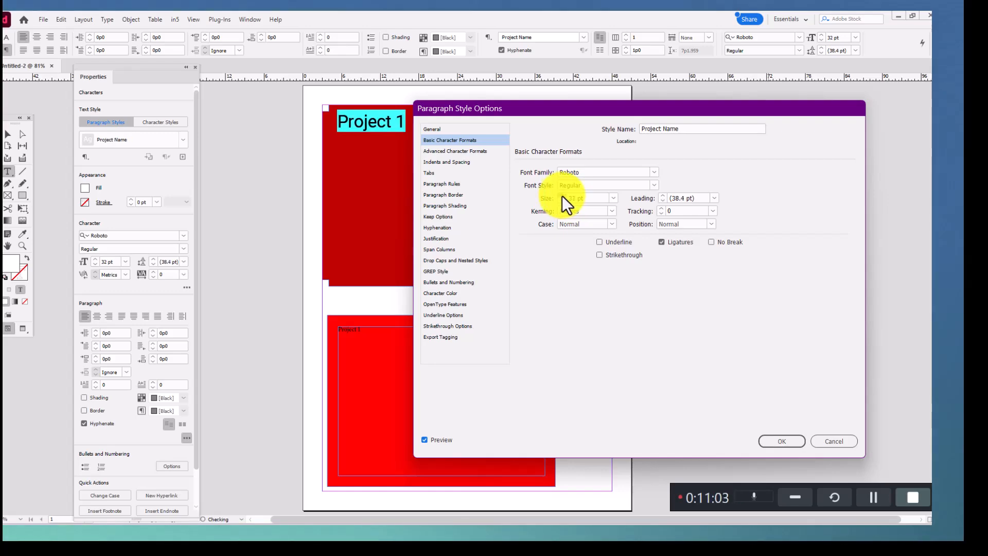
{"action": "left_click", "coordinate": [562, 196]}
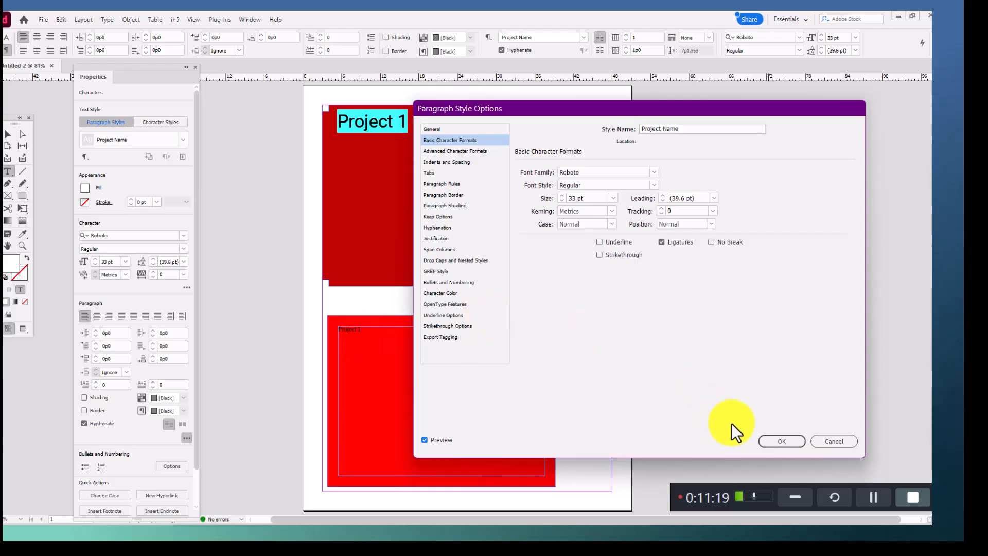
{"action": "left_click", "coordinate": [789, 442]}
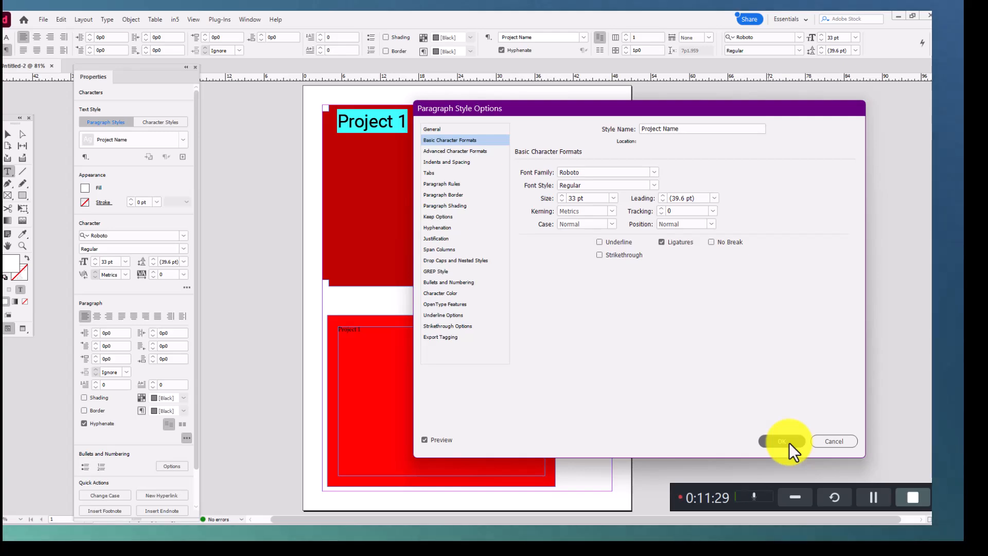
{"action": "left_click", "coordinate": [789, 443]}
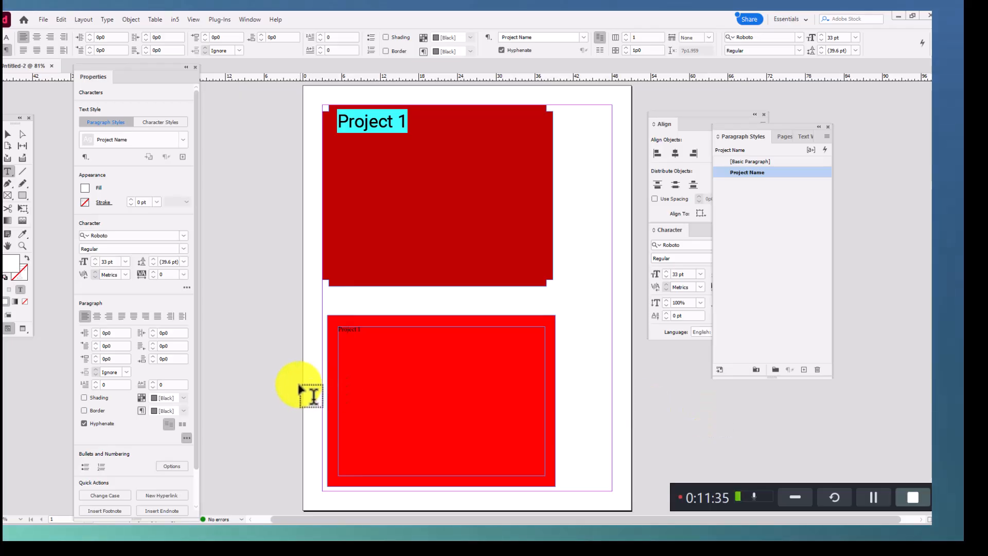
Apply the Project Name paragraph style to the "Project 1" text on the bright red rectangle
{"action": "left_click", "coordinate": [356, 328]}
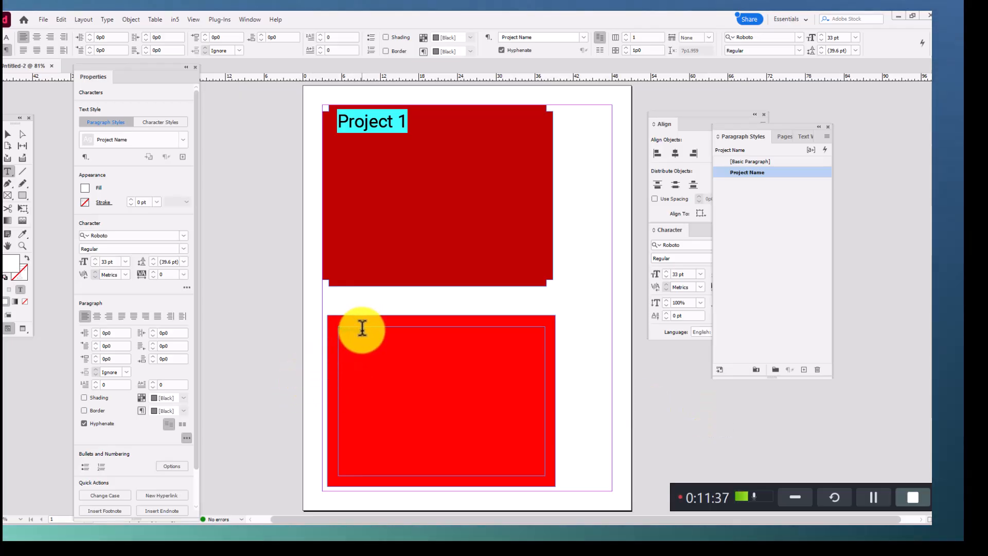
{"action": "left_click", "coordinate": [343, 329]}
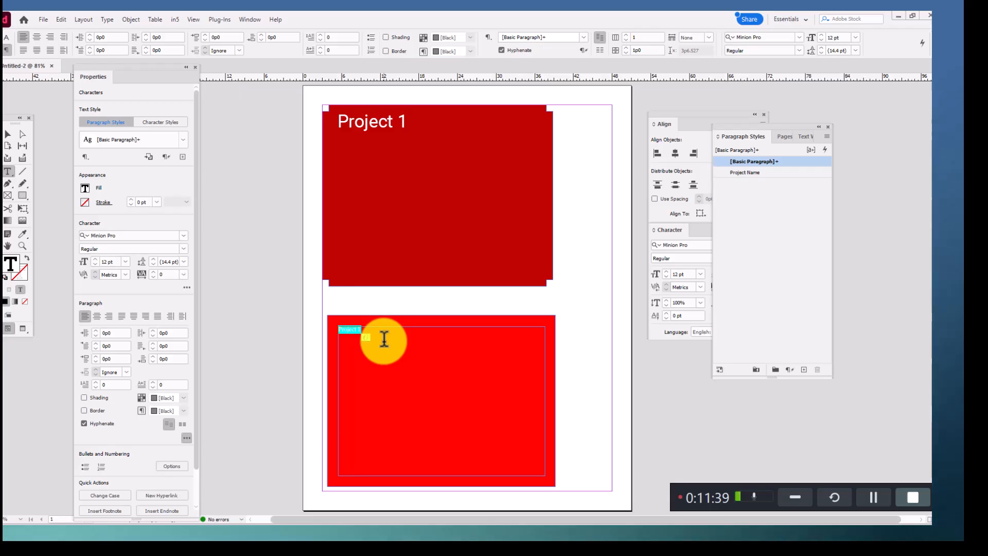
{"action": "left_click", "coordinate": [752, 172]}
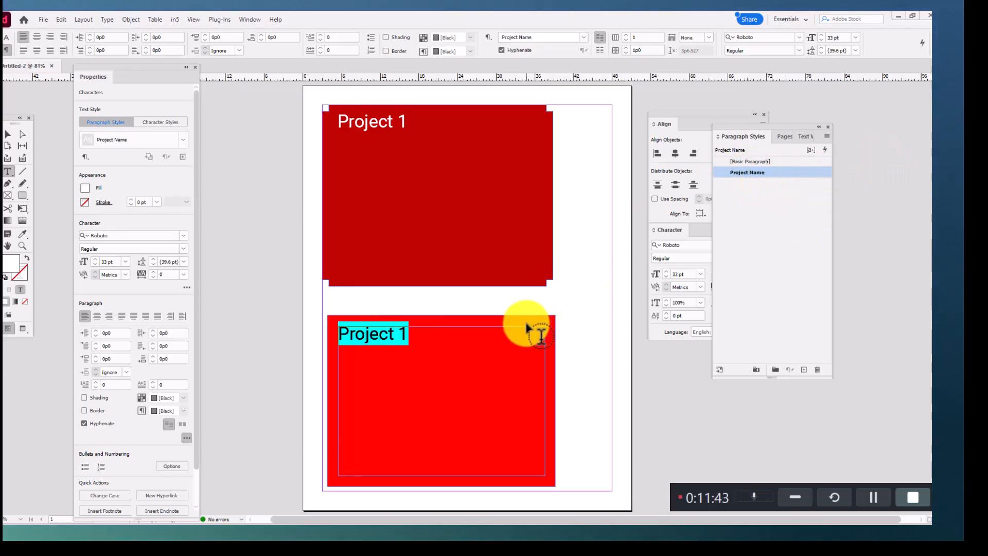
{"action": "left_click", "coordinate": [445, 332]}
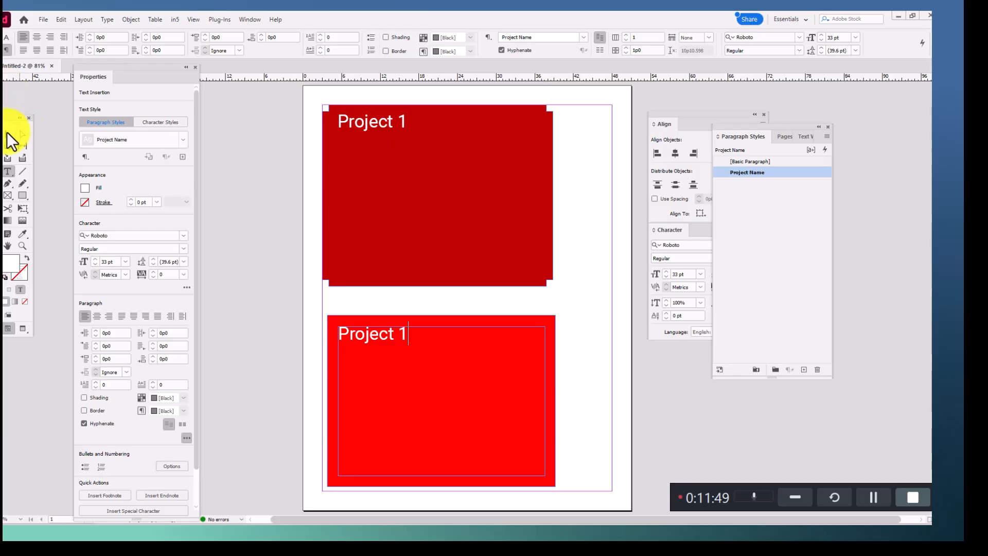
{"action": "key", "text": "Escape"}
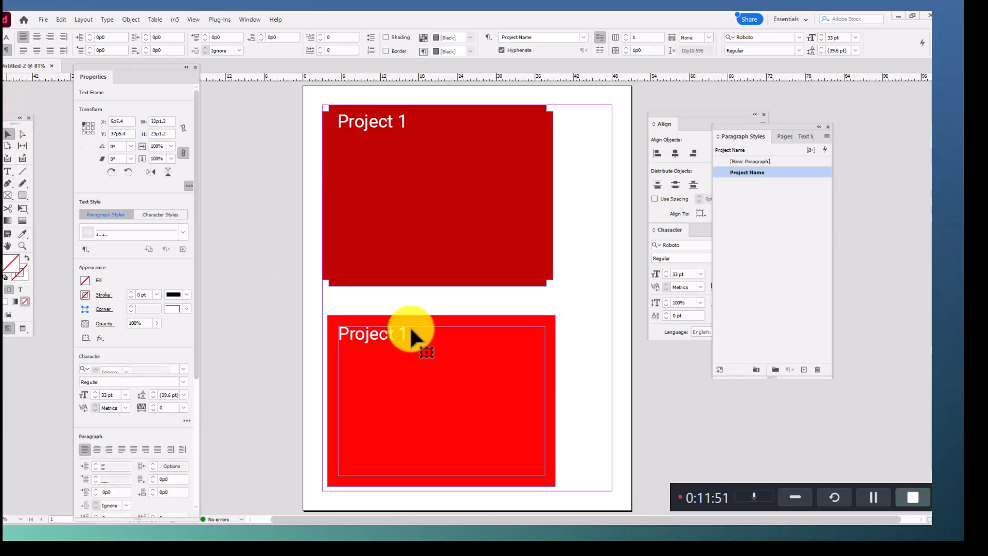
Add a second line reading "Typography Poster" below "Project 1" in the bright red rectangle's text frame
{"action": "double_click", "coordinate": [421, 335]}
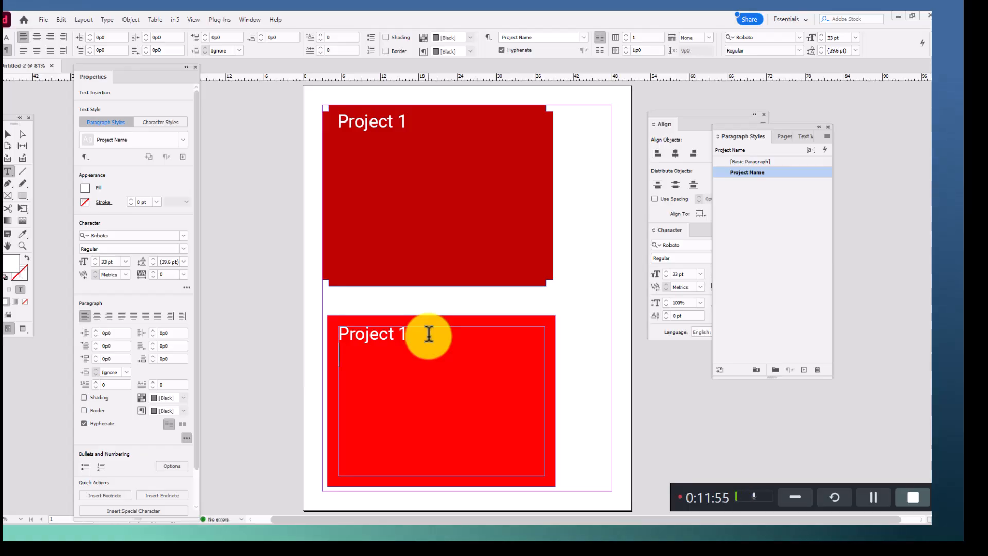
{"action": "type", "text": "Typography P"}
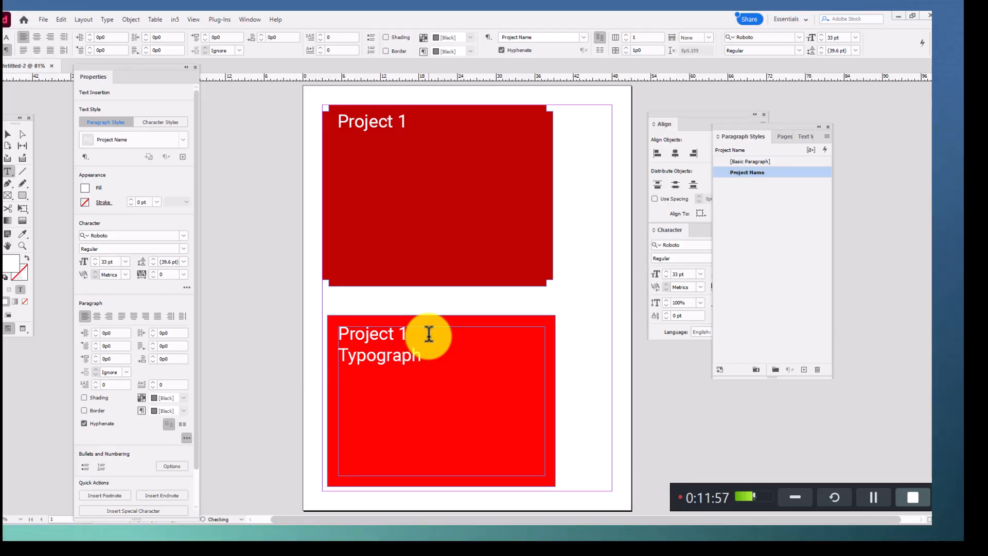
{"action": "type", "text": "oster"}
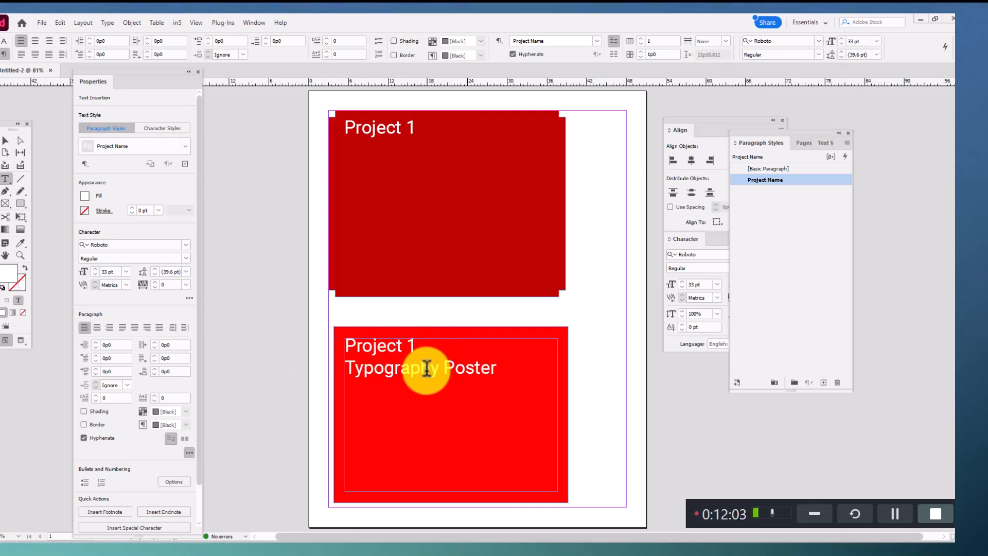
{"action": "left_click", "coordinate": [881, 513]}
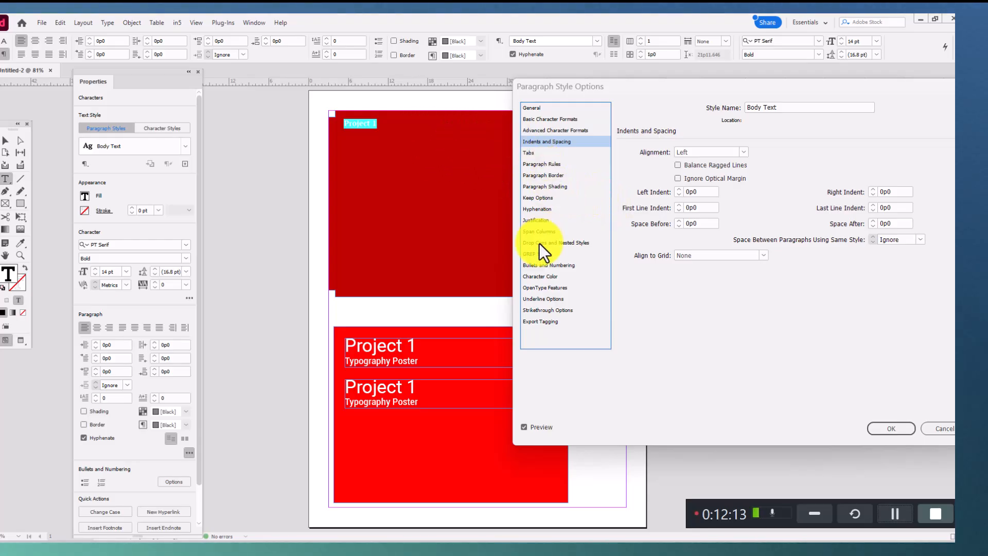
Set the Body Text paragraph style's alignment to Left and its character color to [Paper]
{"action": "left_click", "coordinate": [561, 143]}
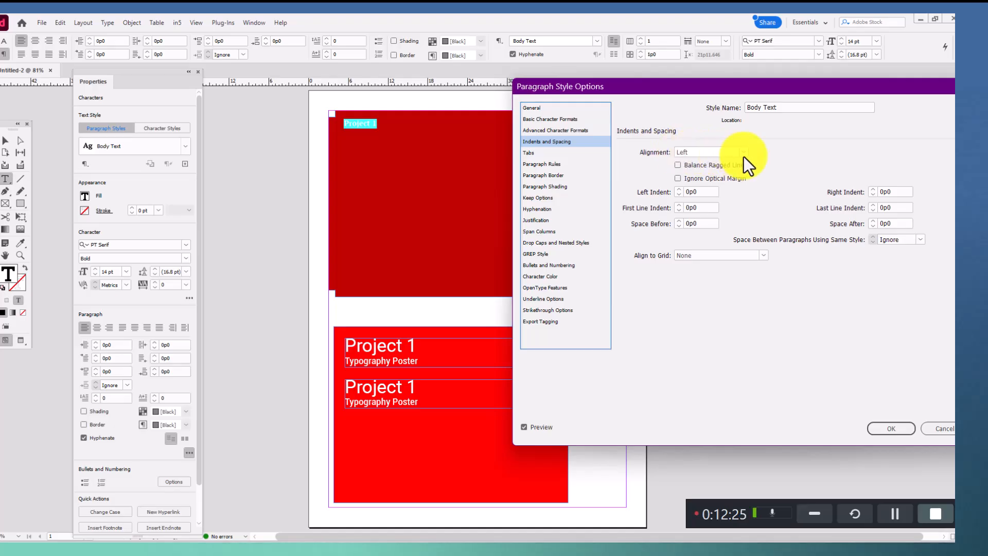
{"action": "left_click", "coordinate": [743, 155]}
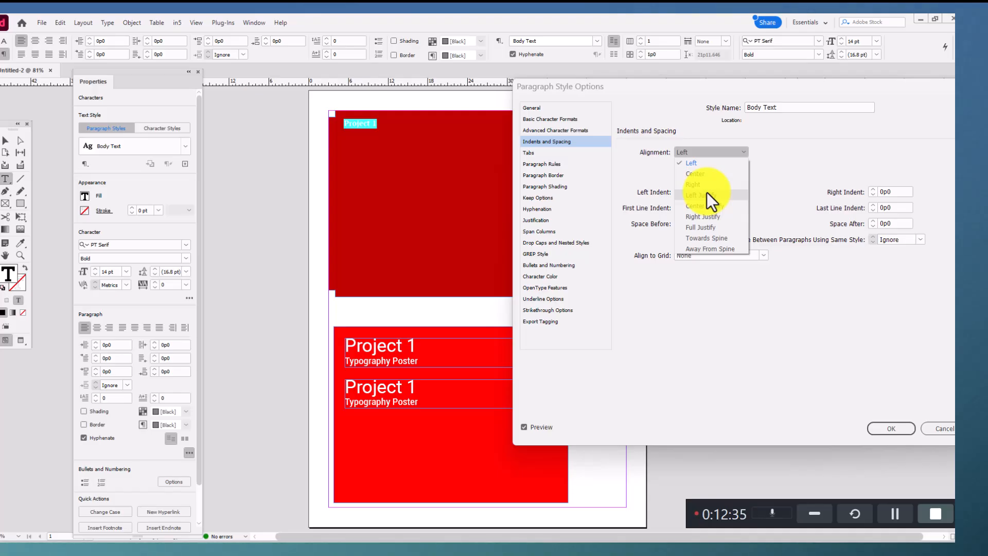
{"action": "left_click", "coordinate": [705, 162]}
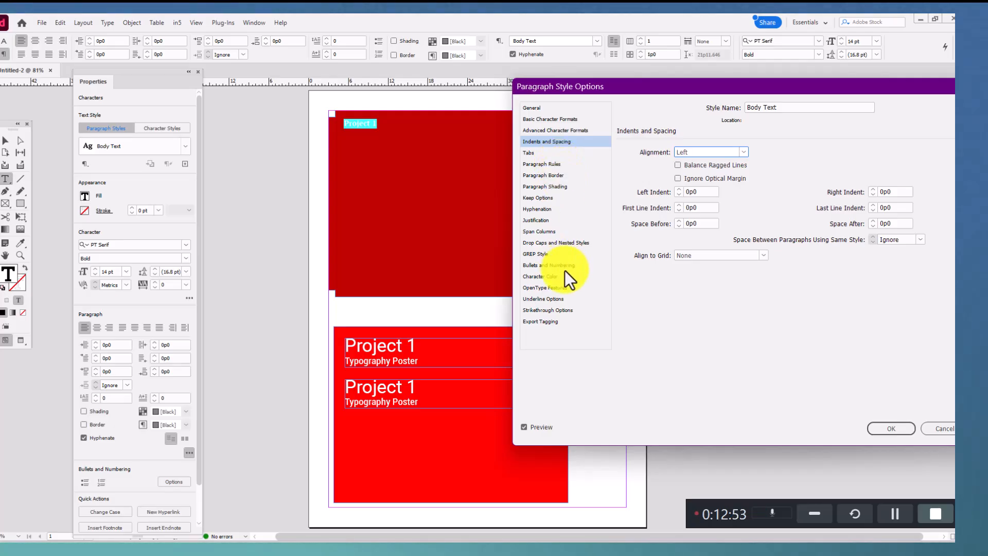
{"action": "left_click", "coordinate": [540, 277]}
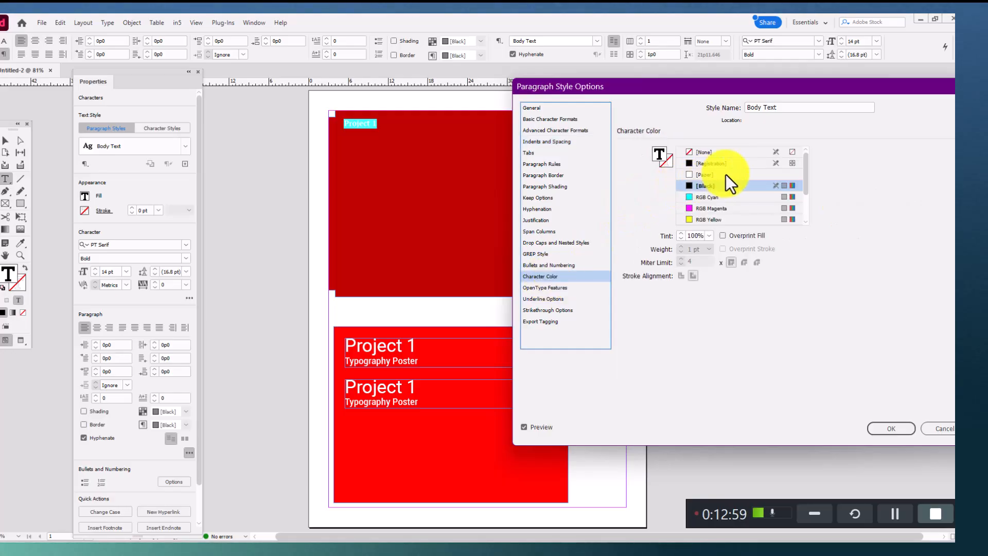
{"action": "left_click", "coordinate": [709, 174]}
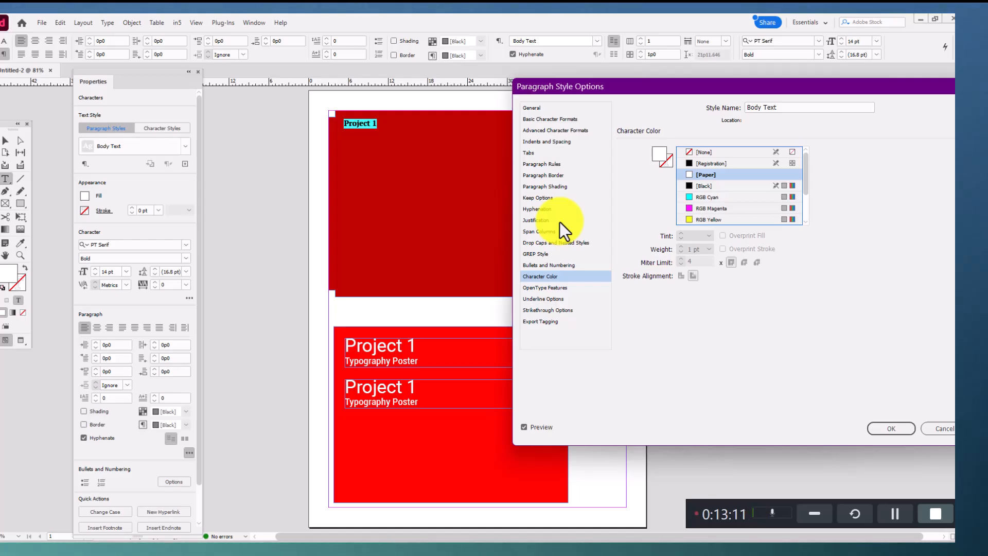
{"action": "left_click", "coordinate": [907, 431]}
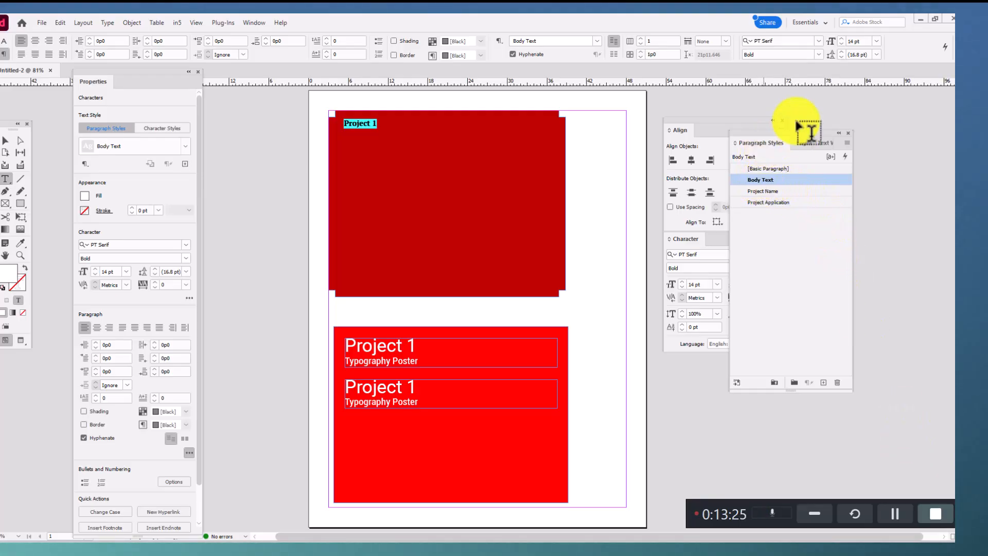
Move the paragraph styles list clear of the alignment controls and fill the dark red frame with placeholder text after "Project 1"
{"action": "left_click_drag", "start_coordinate": [796, 134], "coordinate": [860, 136]}
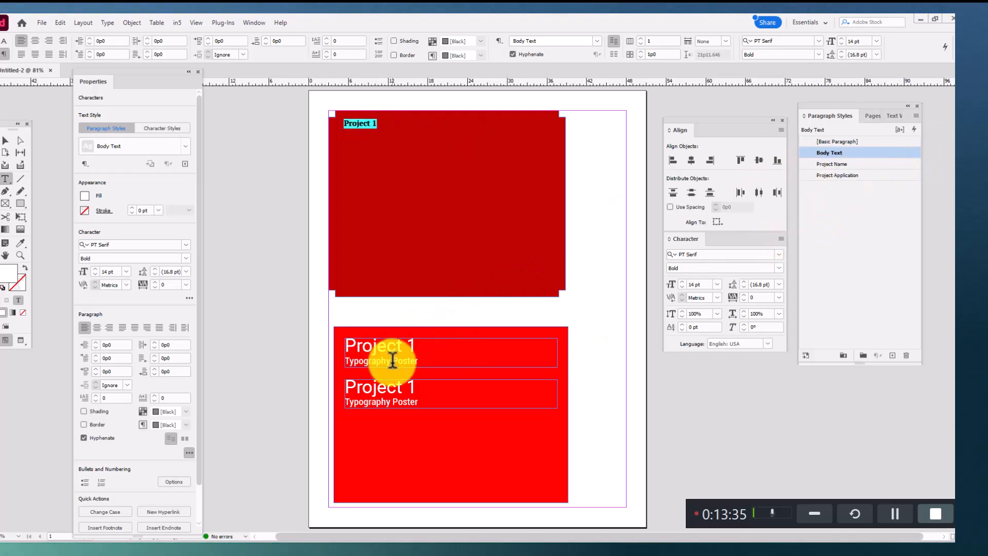
{"action": "left_click", "coordinate": [386, 122]}
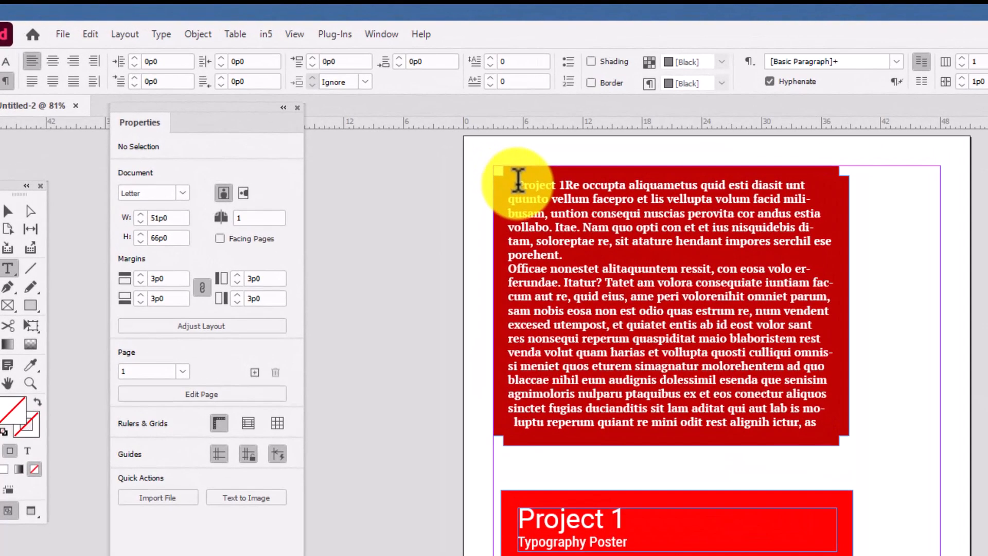
{"action": "left_click_drag", "start_coordinate": [518, 181], "coordinate": [834, 433]}
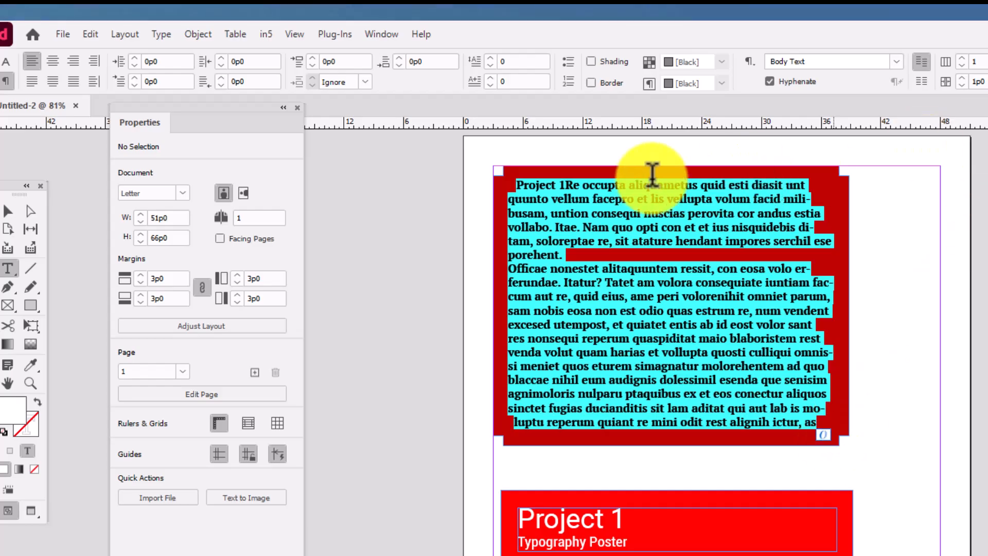
{"action": "left_click", "coordinate": [651, 182]}
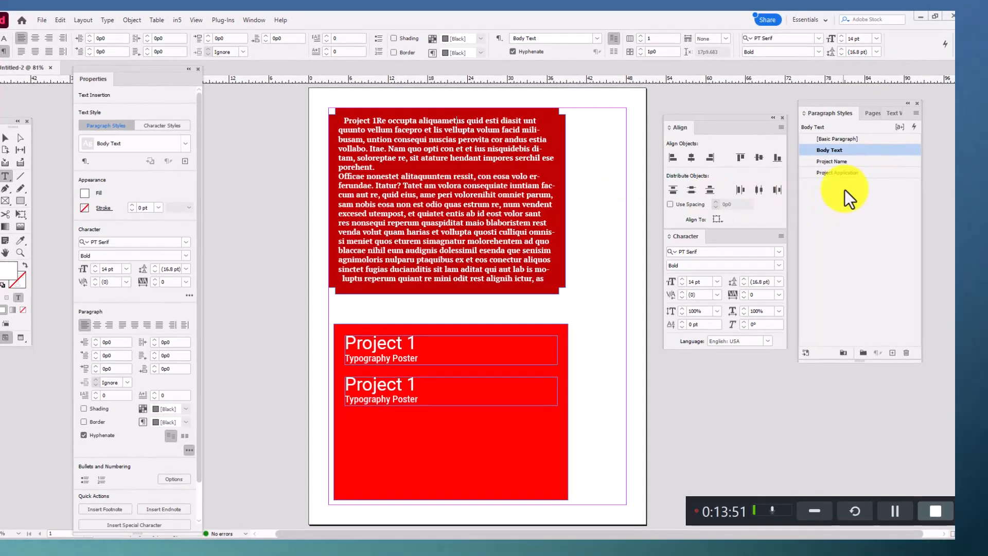
Edit the Body Text paragraph style and set its leading to 21 pt in the basic character formats
{"action": "right_click", "coordinate": [844, 150]}
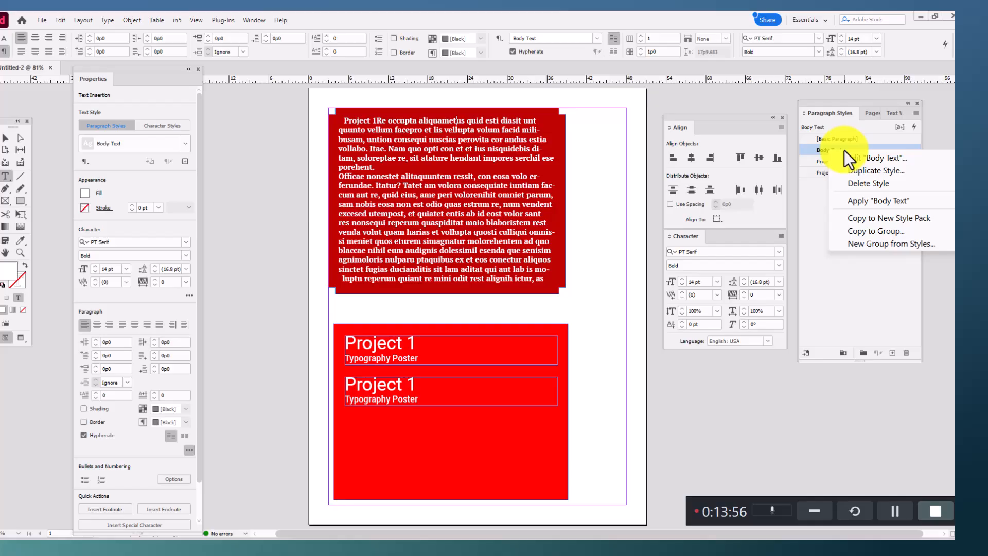
{"action": "left_click", "coordinate": [881, 161]}
{"action": "left_click", "coordinate": [635, 142]}
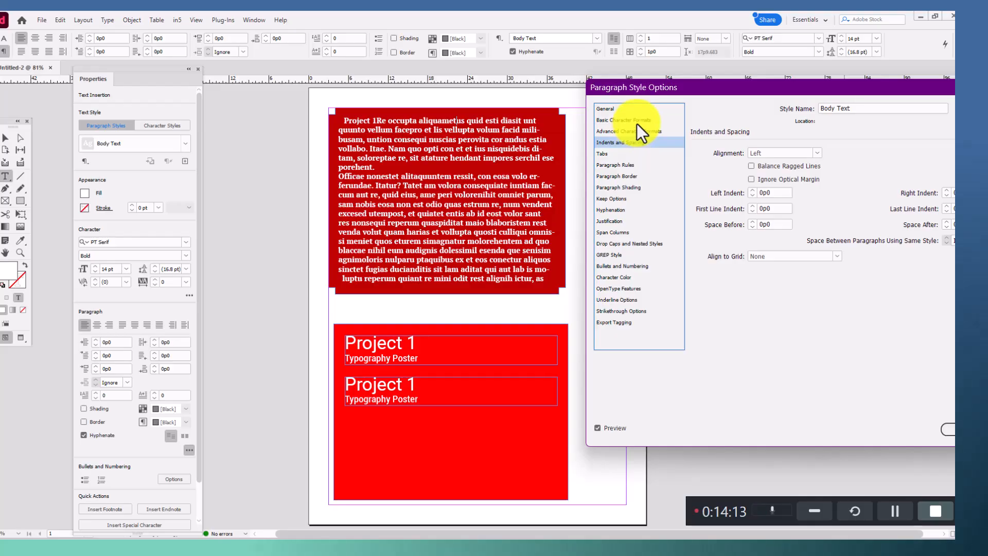
{"action": "left_click", "coordinate": [638, 123]}
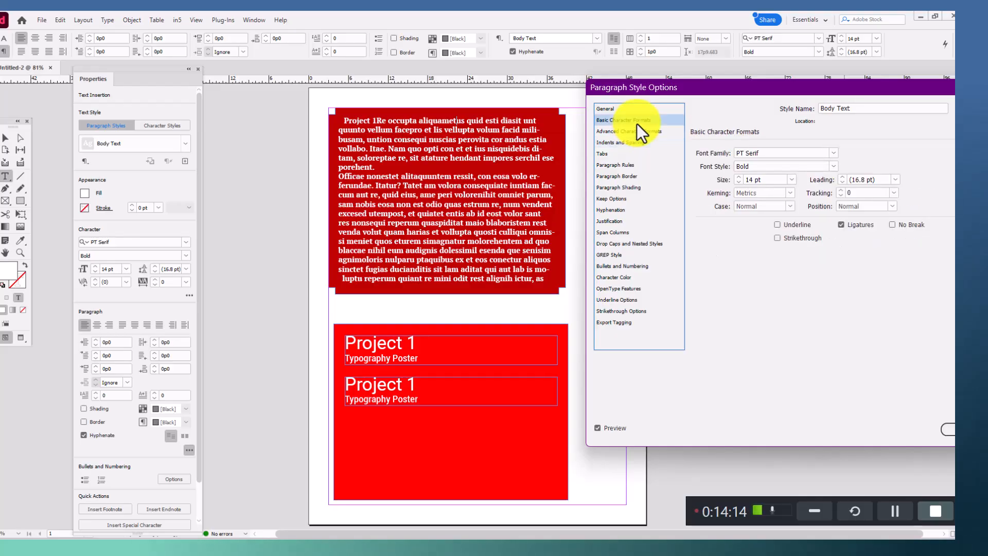
{"action": "left_click", "coordinate": [891, 180]}
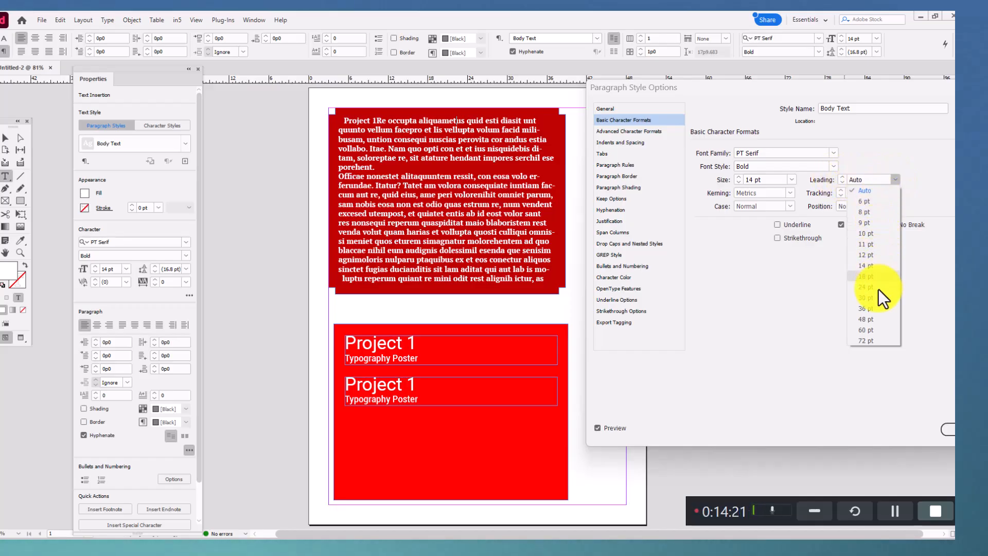
{"action": "left_click", "coordinate": [839, 176]}
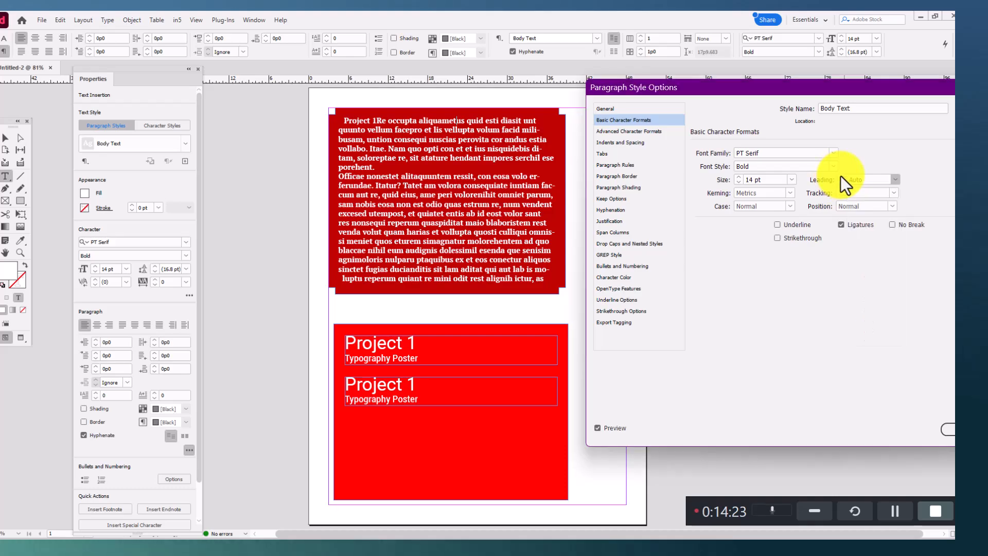
{"action": "type", "text": "18"}
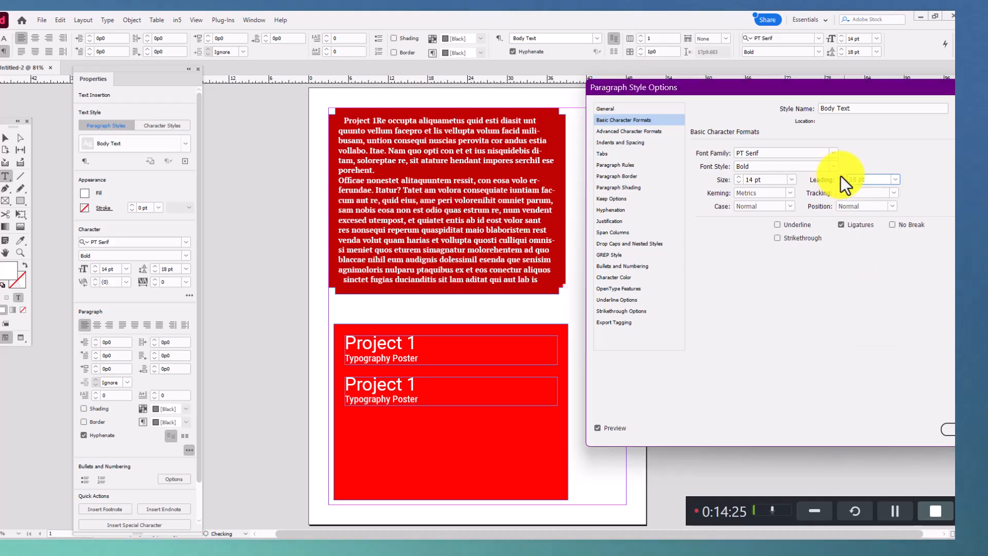
{"action": "key", "text": "Up"}
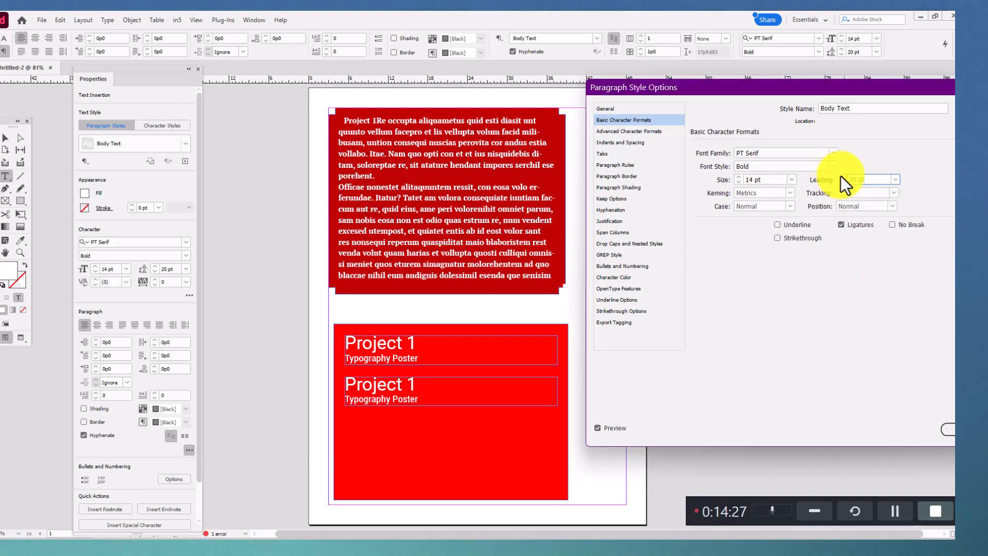
{"action": "key", "text": "Up"}
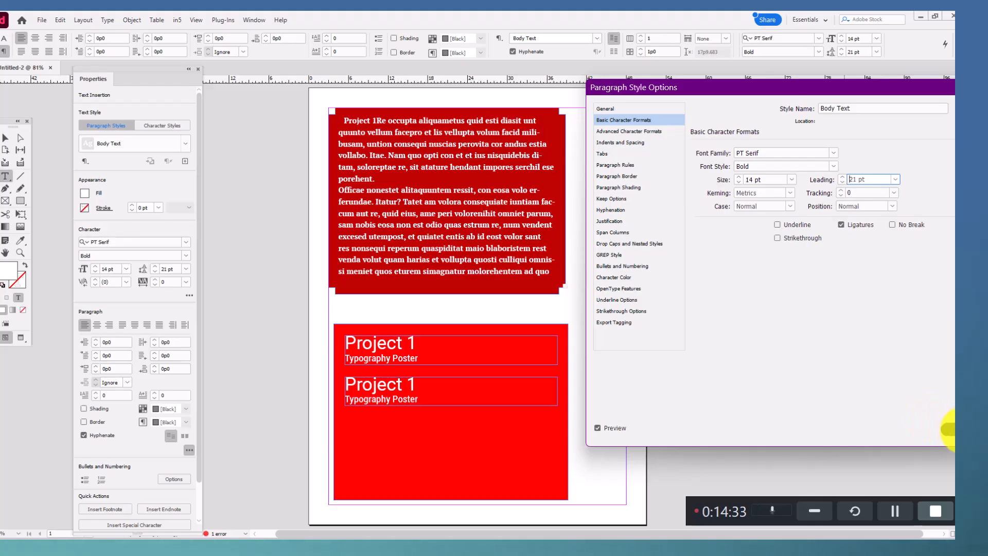
{"action": "left_click", "coordinate": [951, 430]}
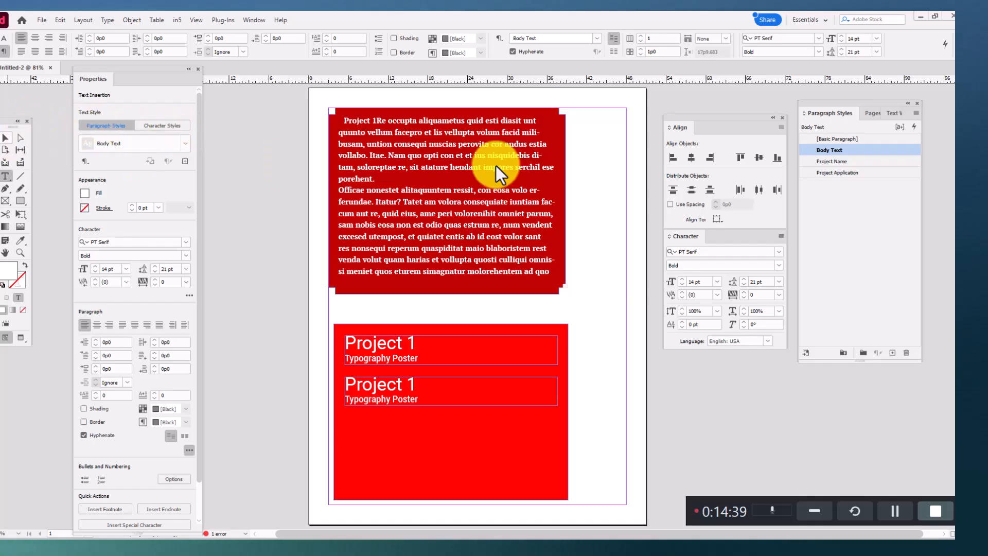
Deselect the dark red text frame and view the page layout without guides and frame edges
{"action": "key", "text": "Escape"}
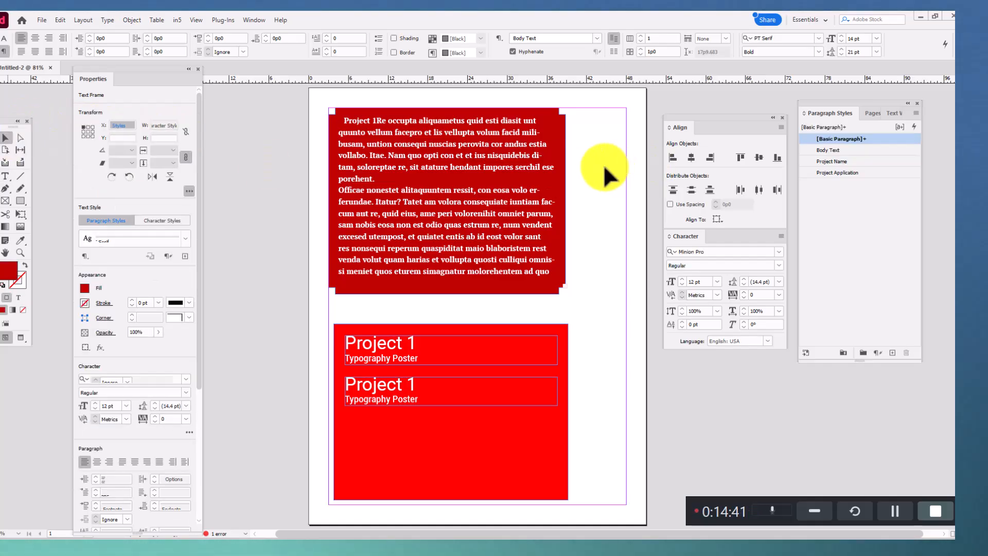
{"action": "left_click", "coordinate": [603, 165]}
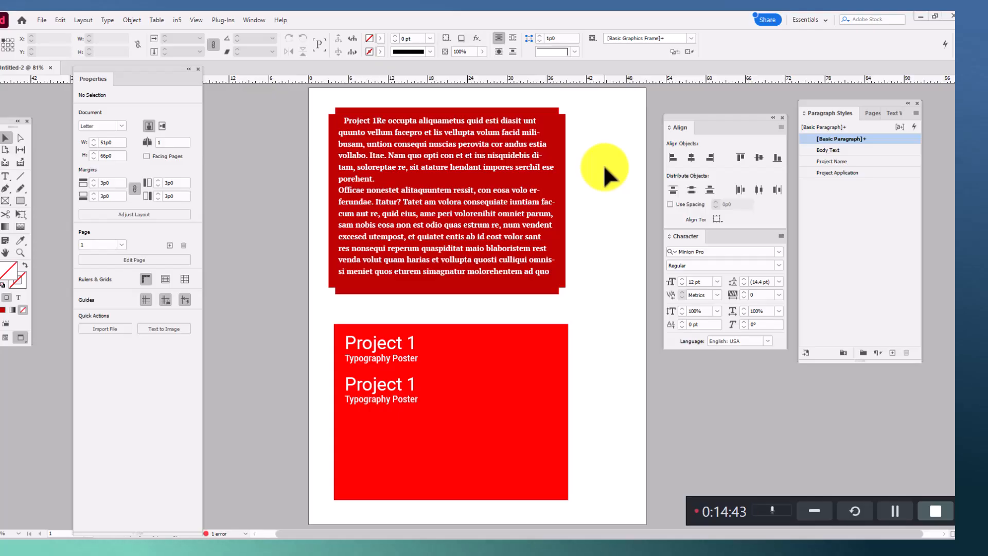